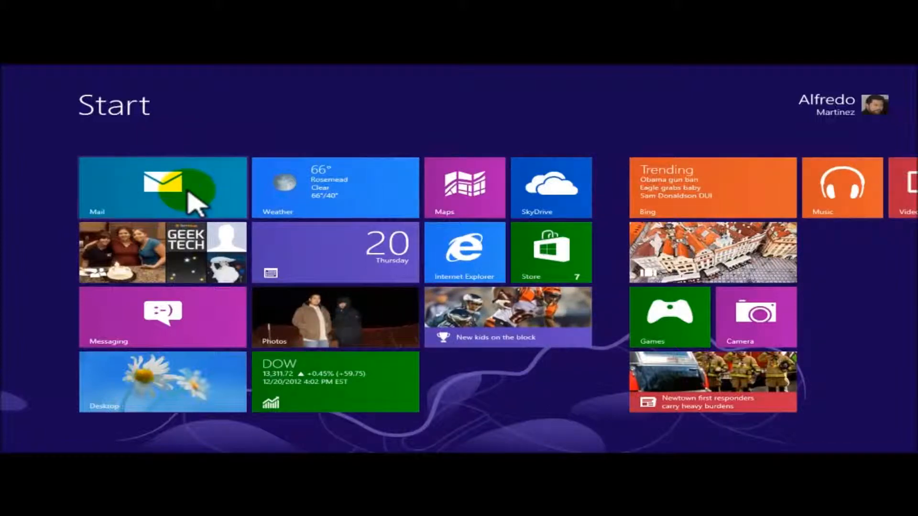
Launch Mail, switch between the two account inboxes, and finish on the Live inbox
click(160, 182)
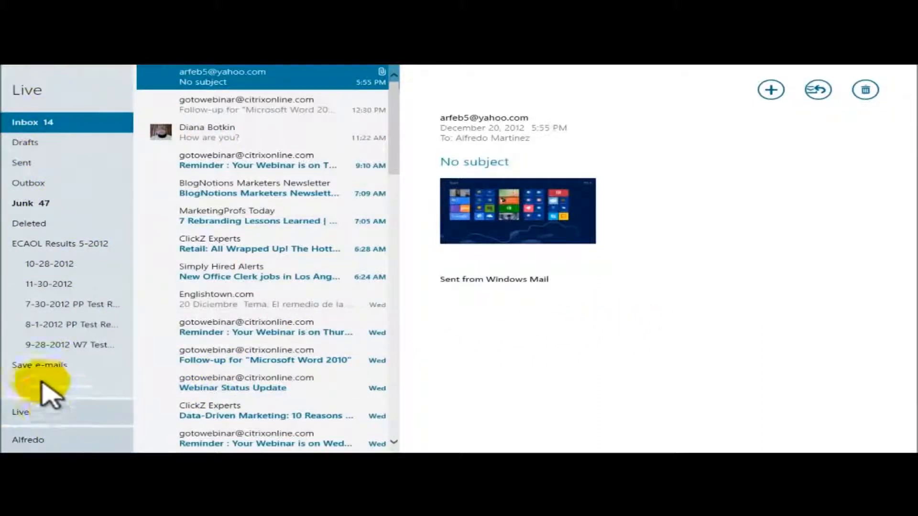
click(46, 444)
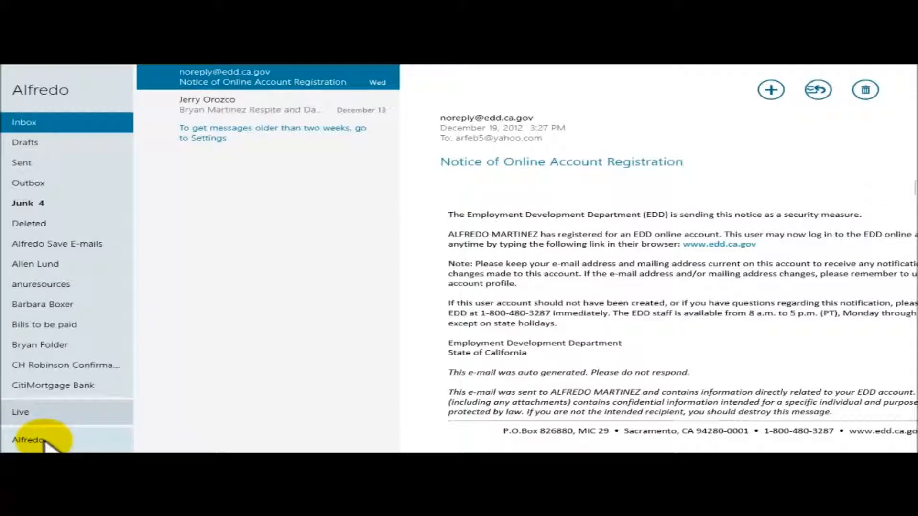
click(38, 413)
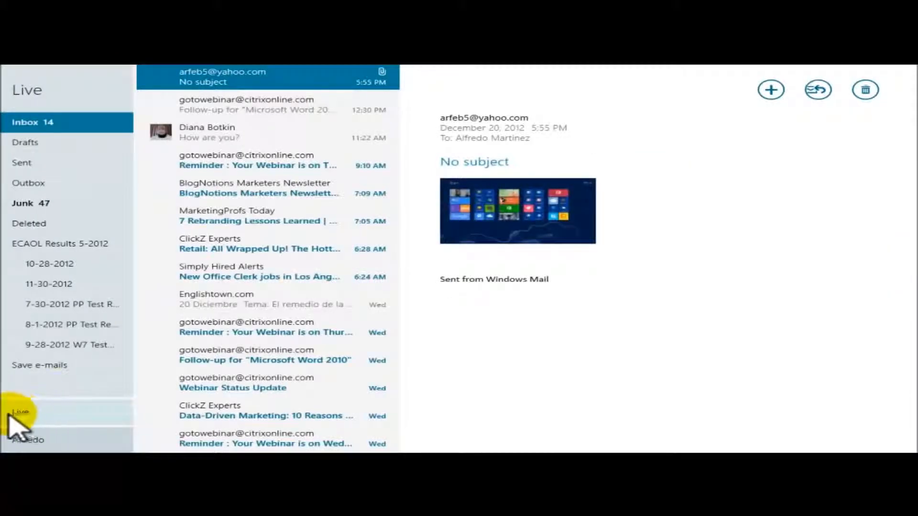
click(36, 441)
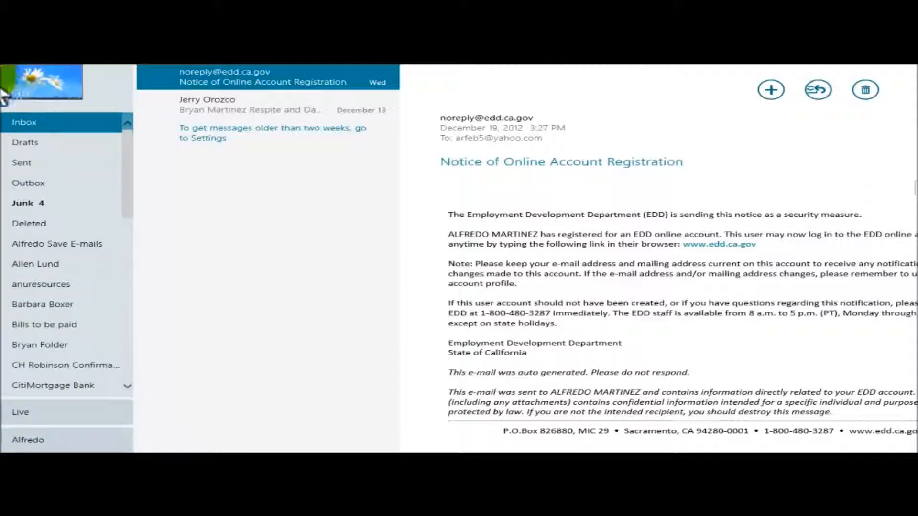
mouse_move(98, 416)
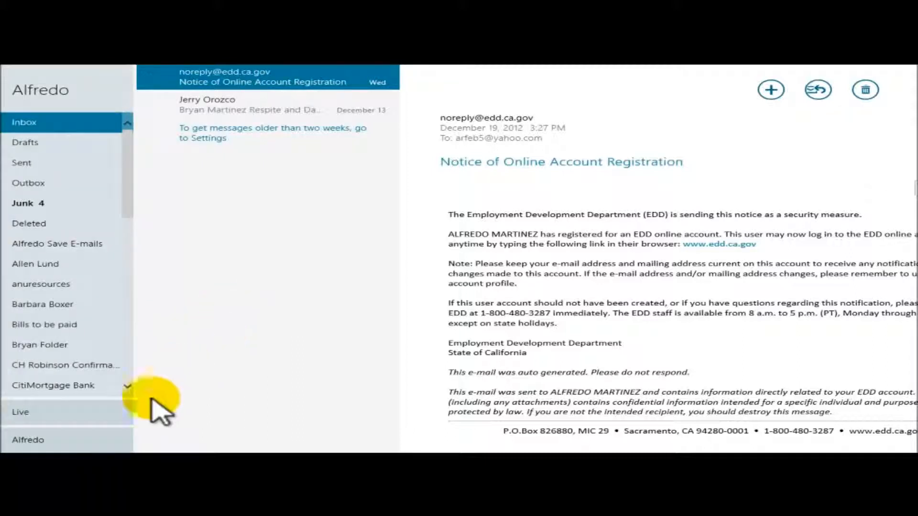
click(38, 414)
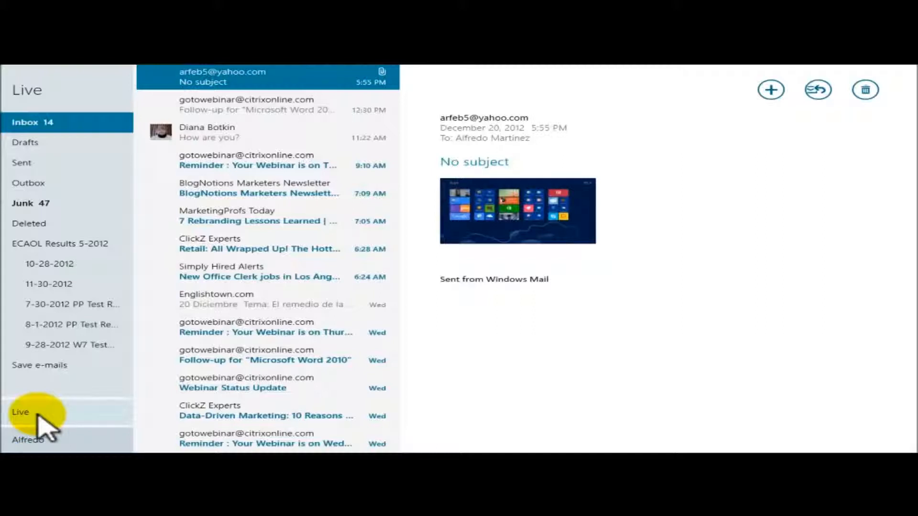
Read several Live inbox messages, including the webinar reminder, ending on 'How are you?'
click(209, 139)
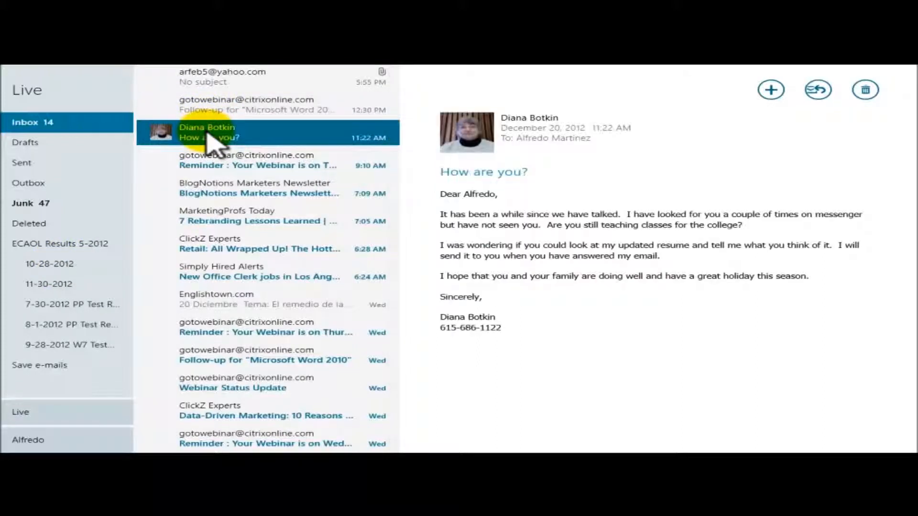
click(208, 86)
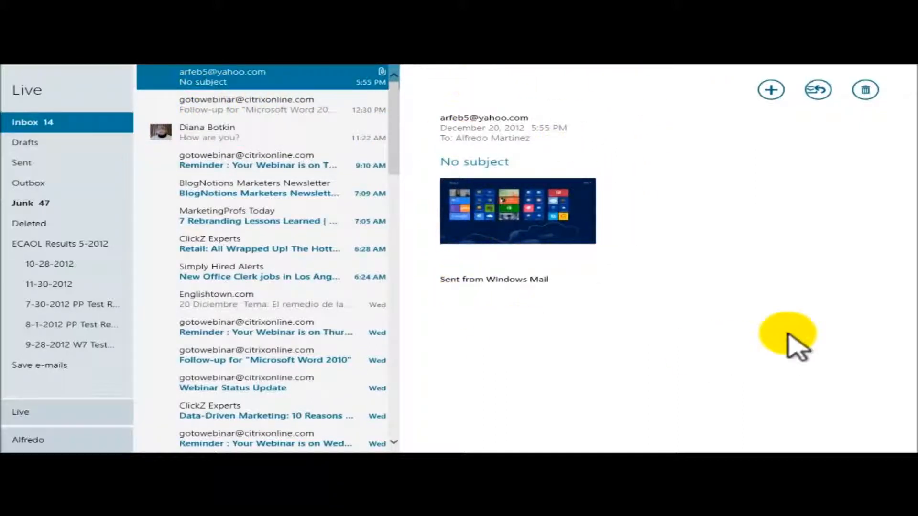
click(213, 105)
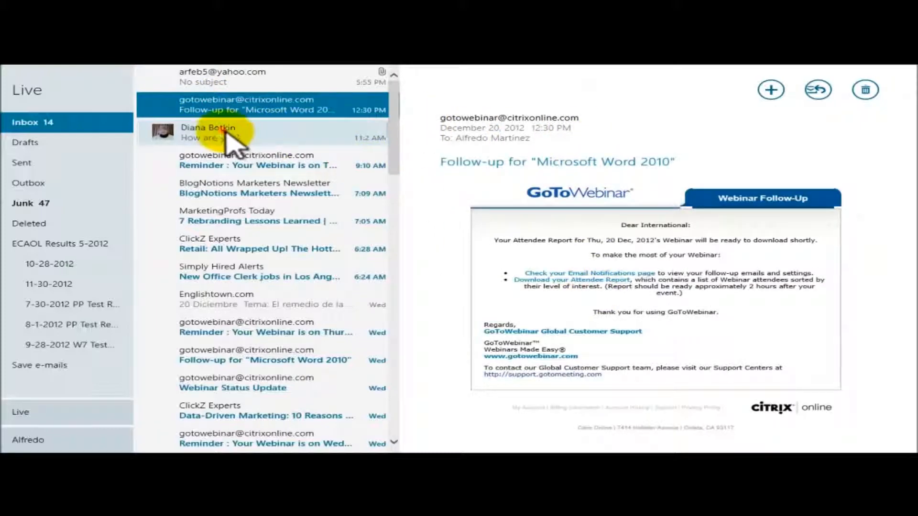
click(224, 131)
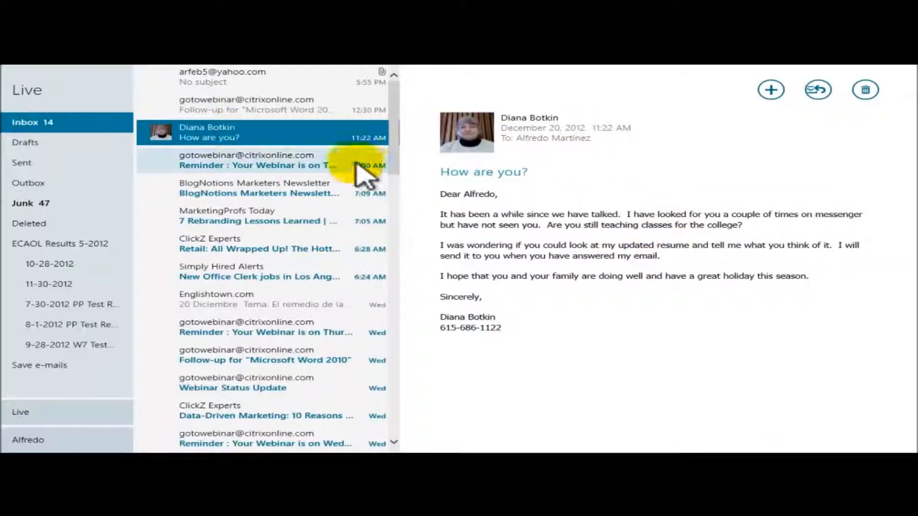
click(261, 162)
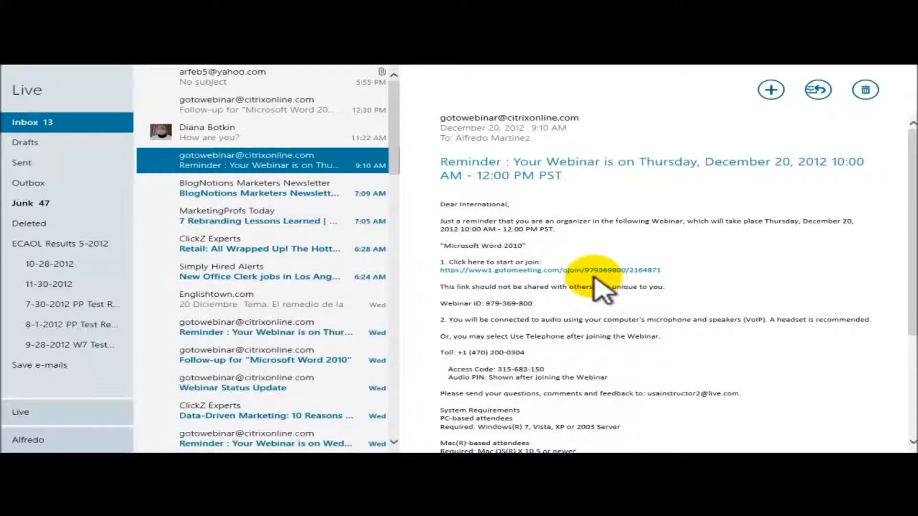
click(240, 136)
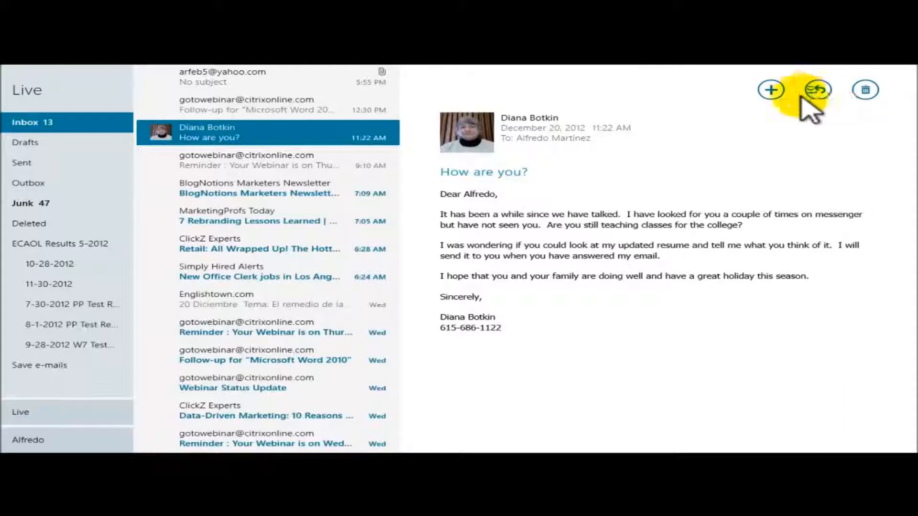
Start a 'RE: How are you?' reply, visit the To and Cc fields, then close Mail
click(819, 90)
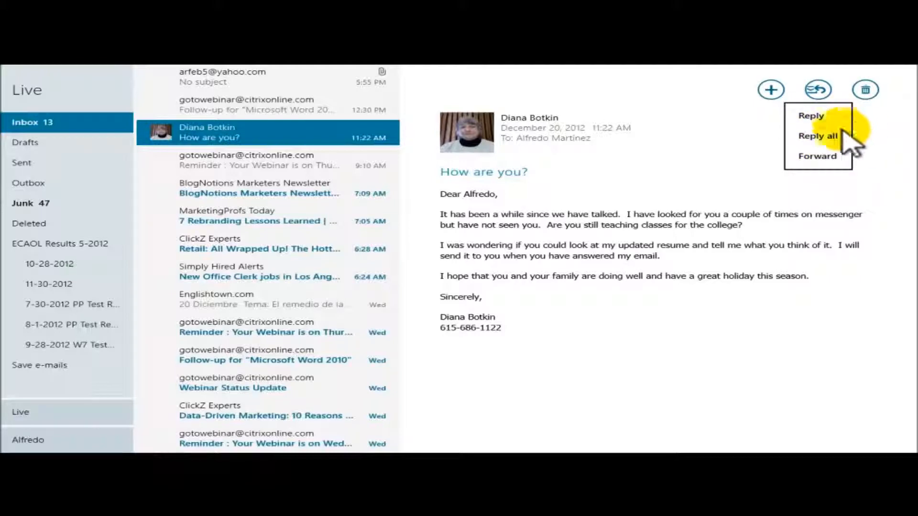
click(819, 117)
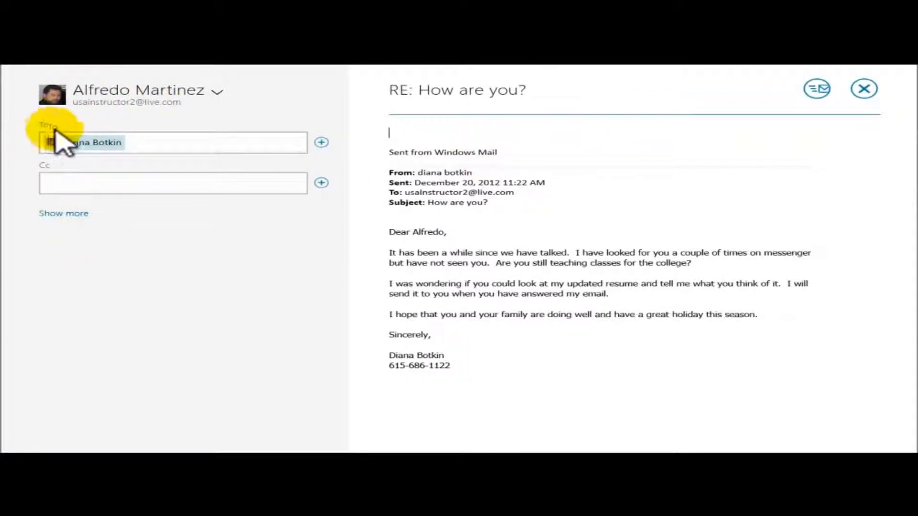
click(147, 143)
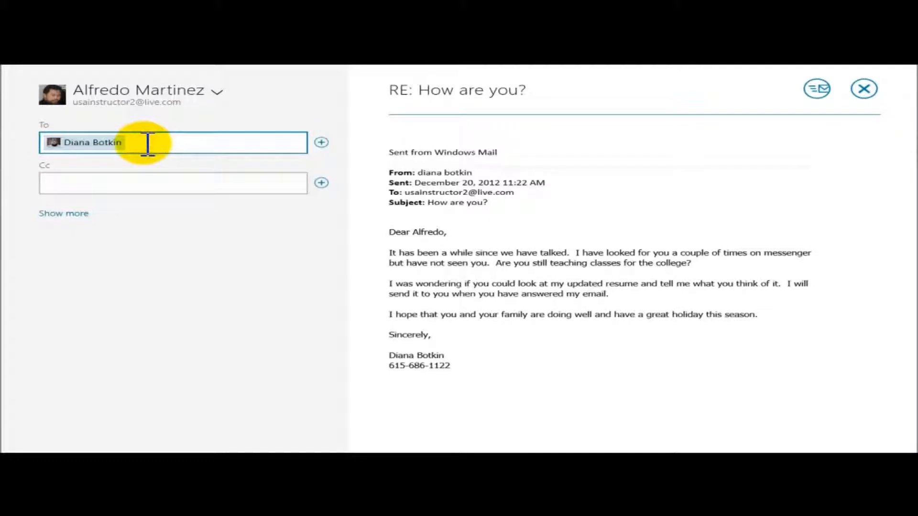
click(82, 185)
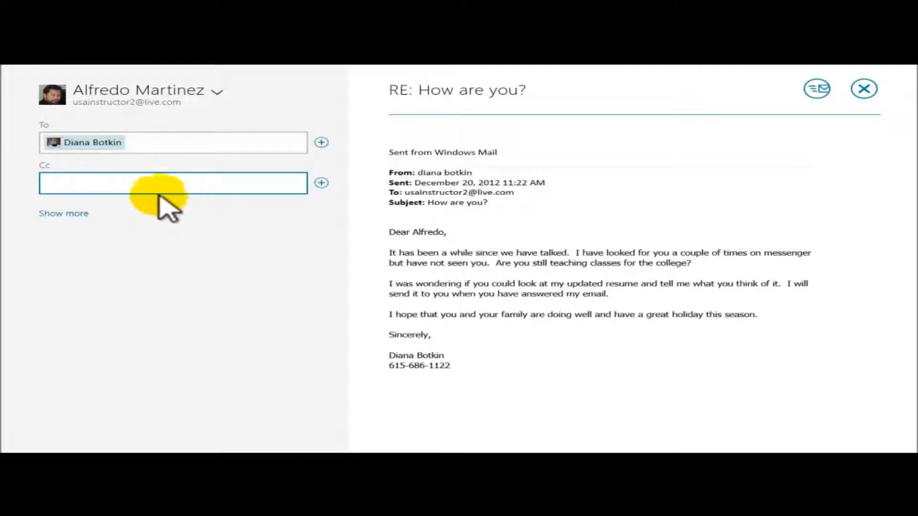
click(321, 183)
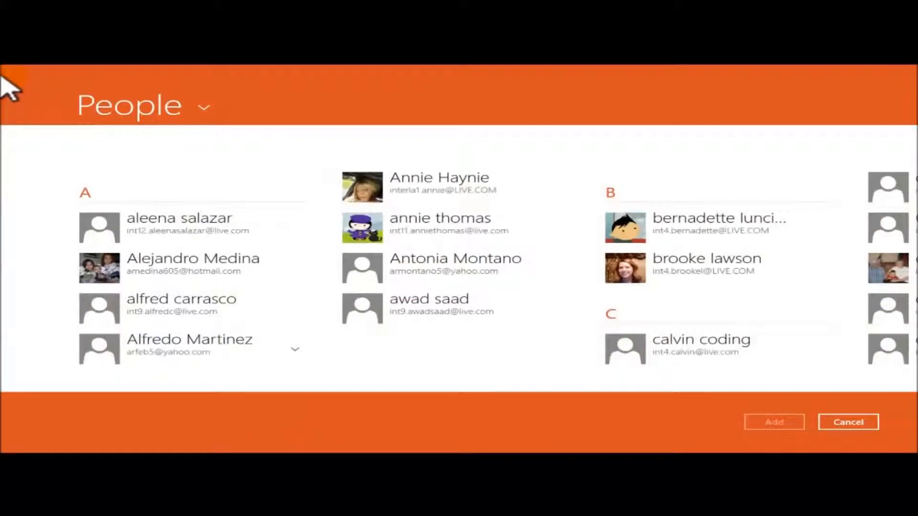
drag(298, 70, 352, 447)
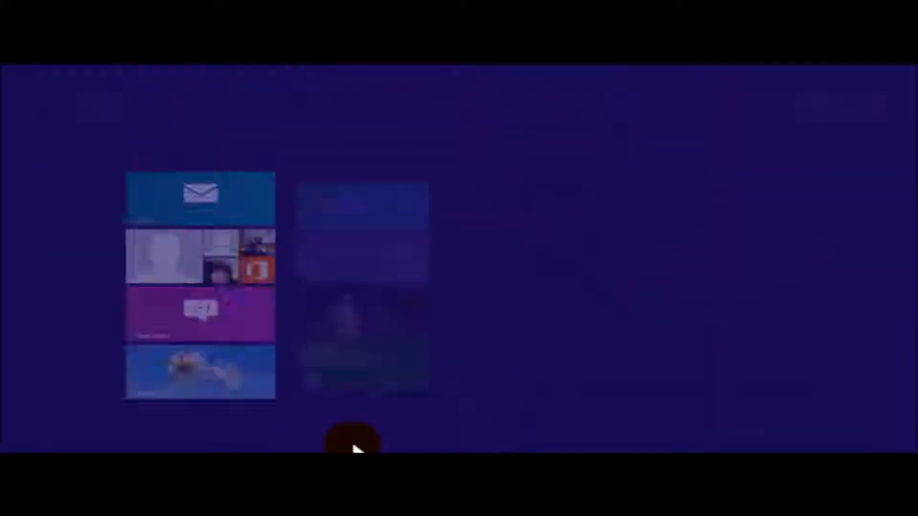
Reopen the reply draft from Drafts and reveal its Bcc and Priority fields
click(179, 213)
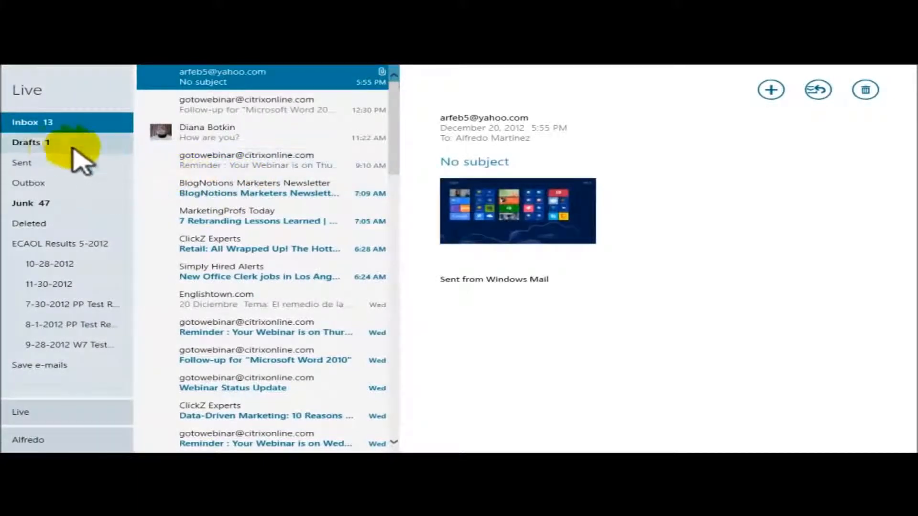
click(42, 143)
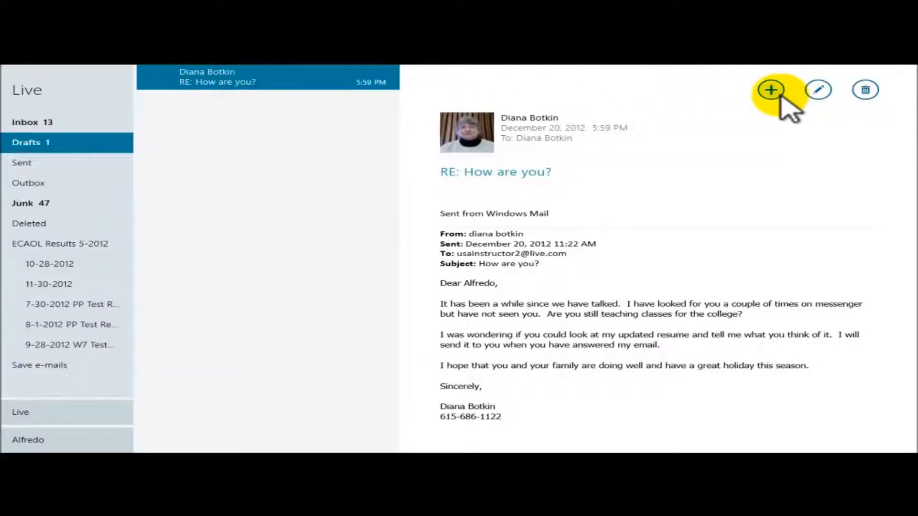
click(820, 91)
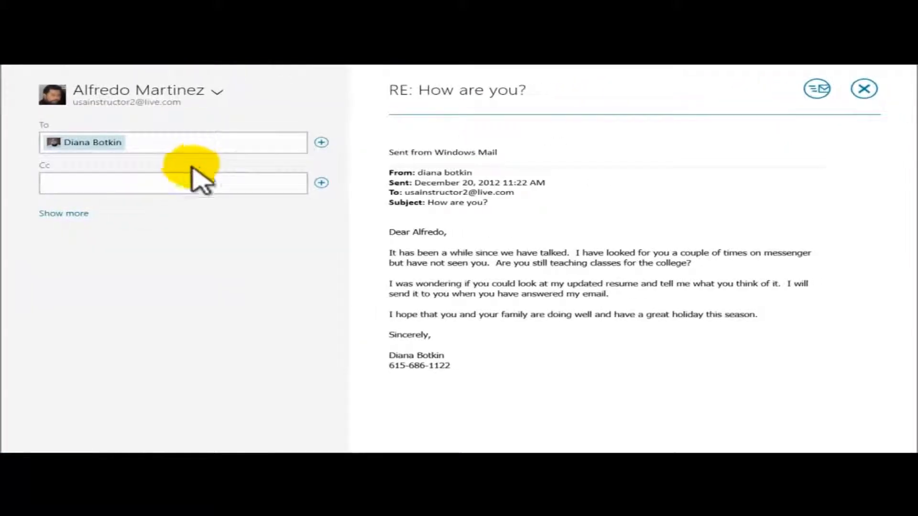
click(185, 185)
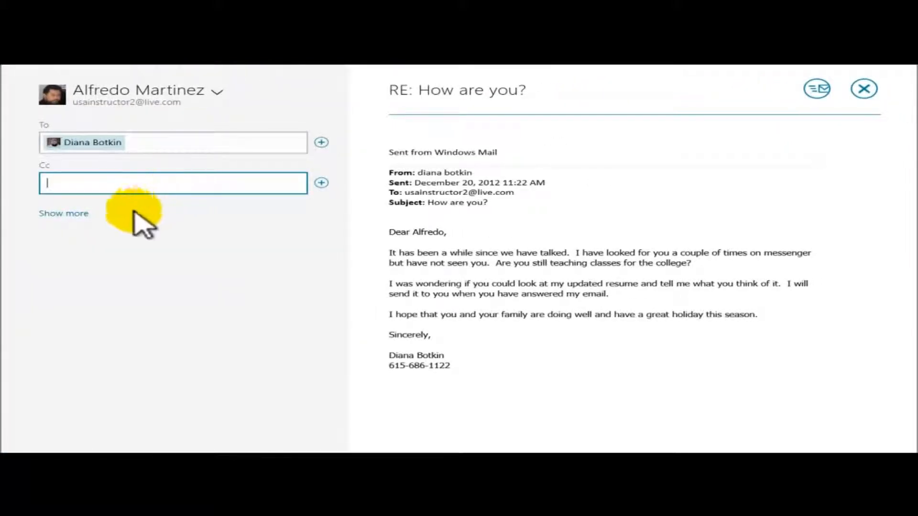
click(67, 213)
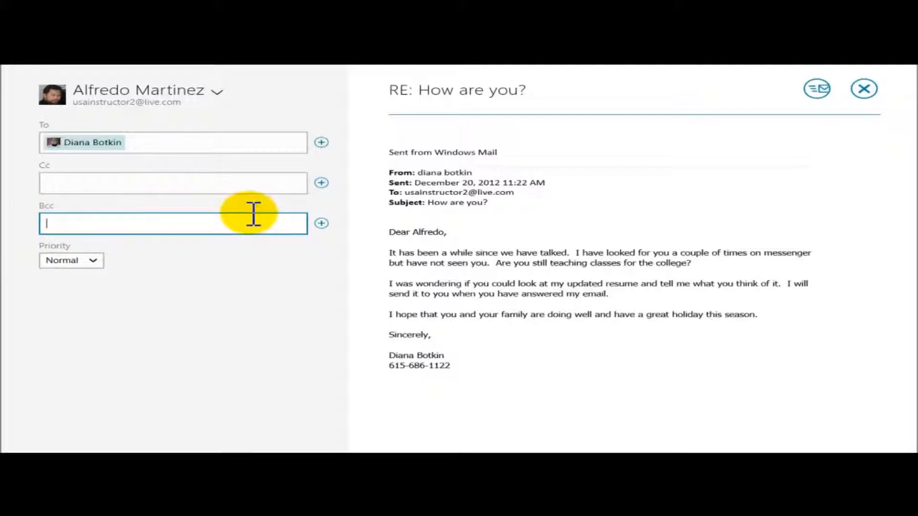
Add the contact found by typing 'usa' as the Cc recipient
click(119, 223)
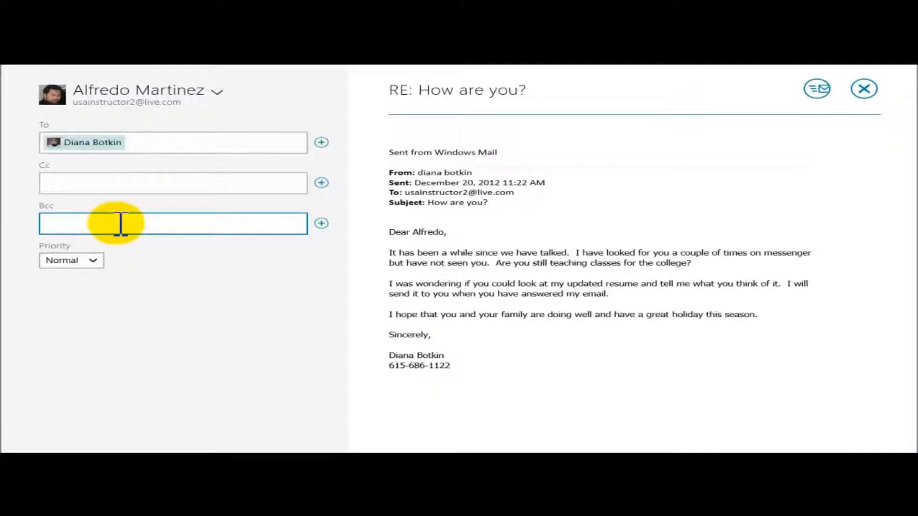
click(81, 185)
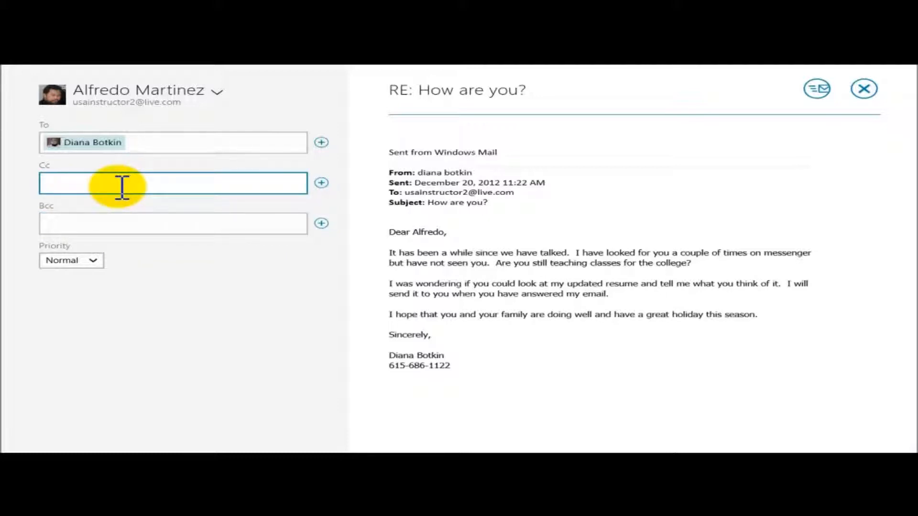
text(usa)
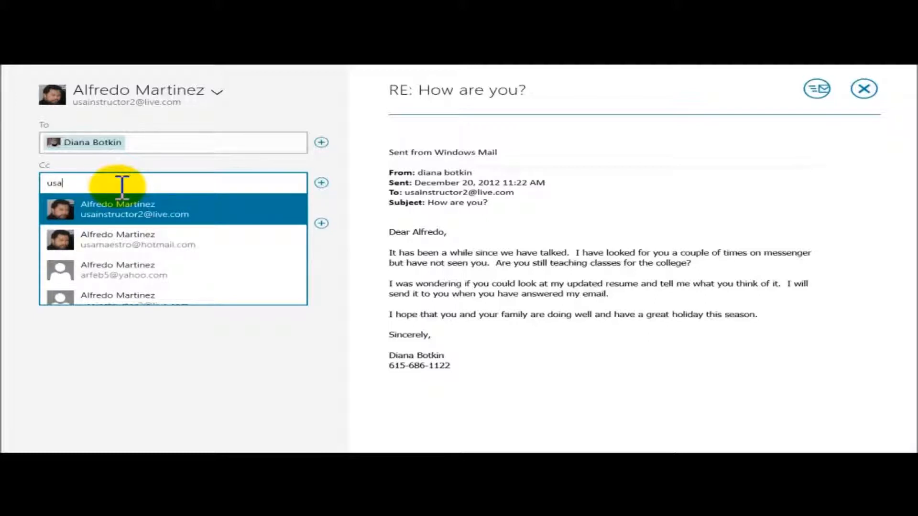
click(117, 215)
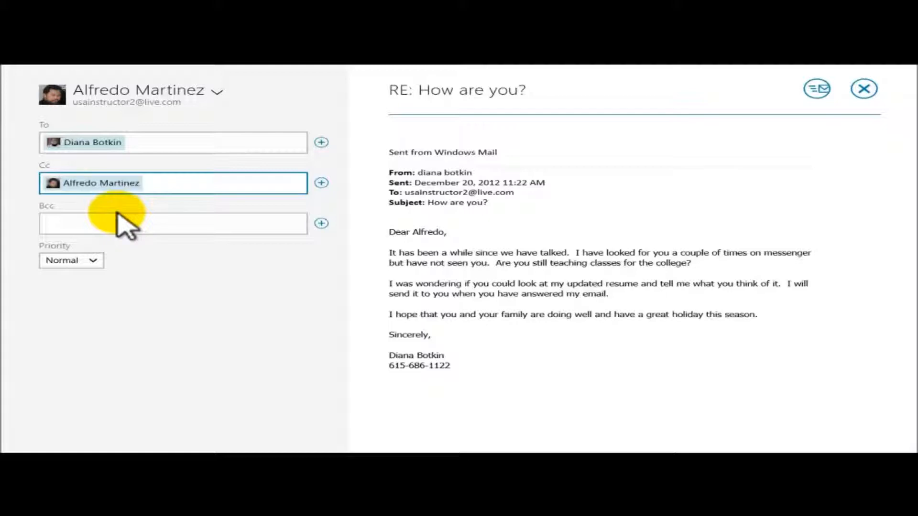
Add the contact's Yahoo and Hotmail addresses to Bcc, searching 'arfe' and 'u'
click(99, 224)
text(arfe)
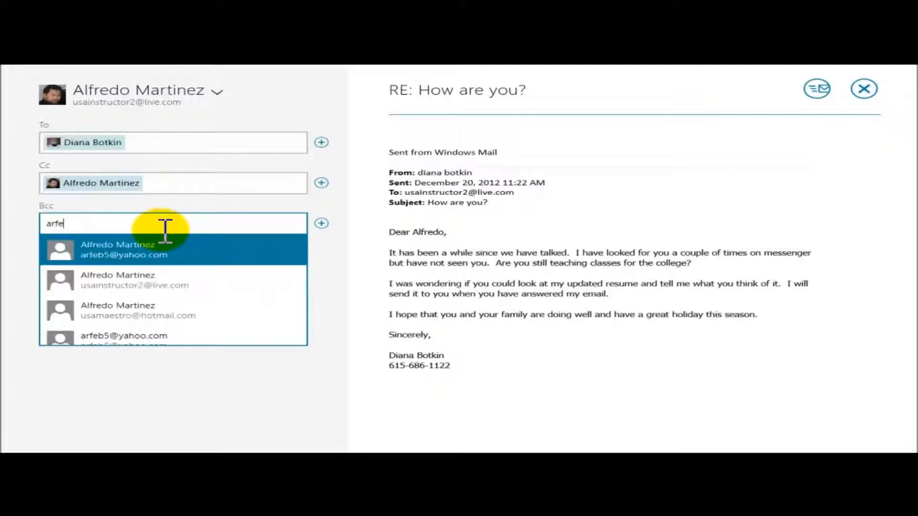
click(120, 252)
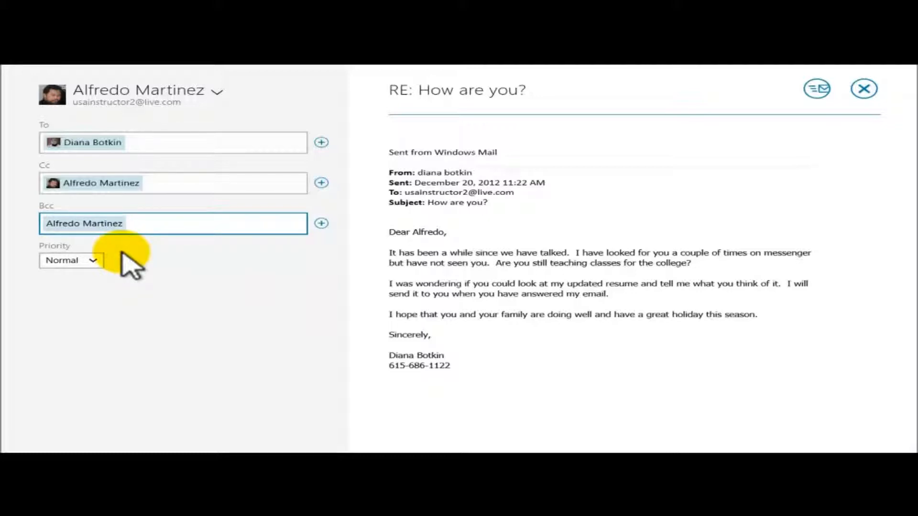
text(usa)
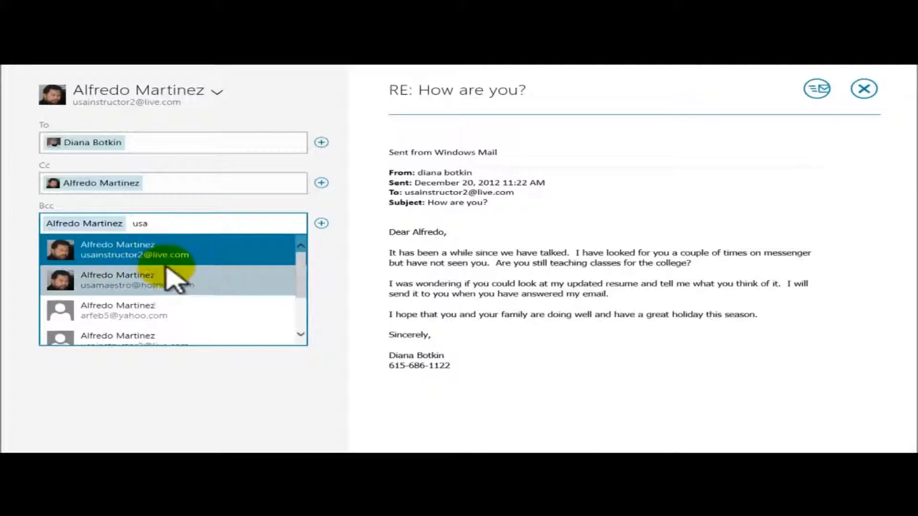
click(128, 287)
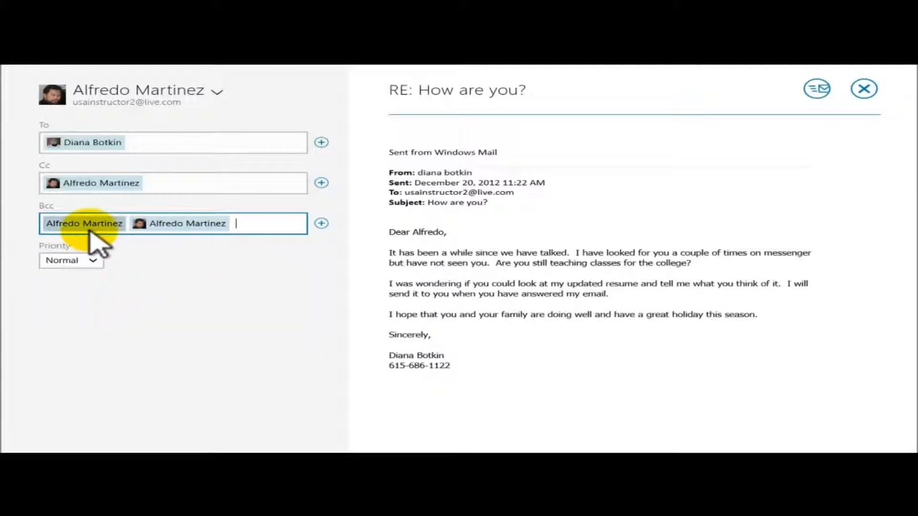
mouse_move(174, 220)
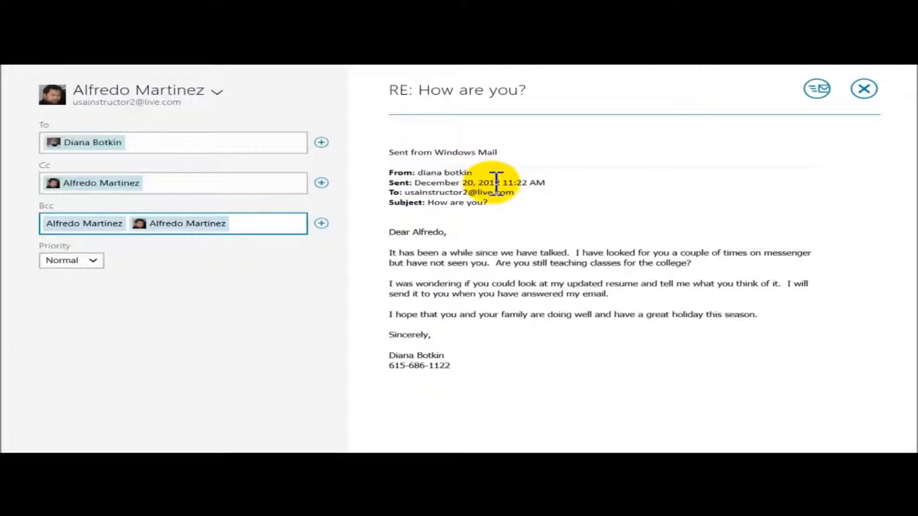
Type a greeting to the recipient, then the sick-leave paragraph above the signature
click(400, 128)
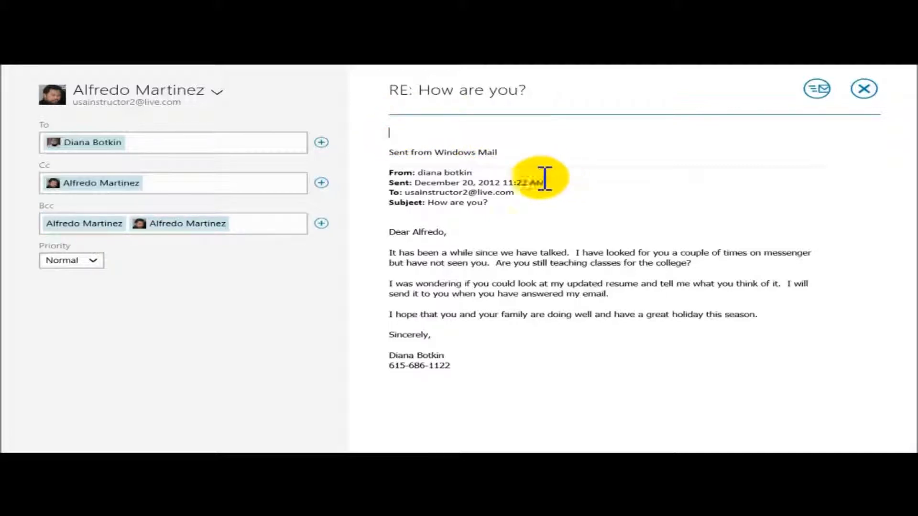
text(Dear )
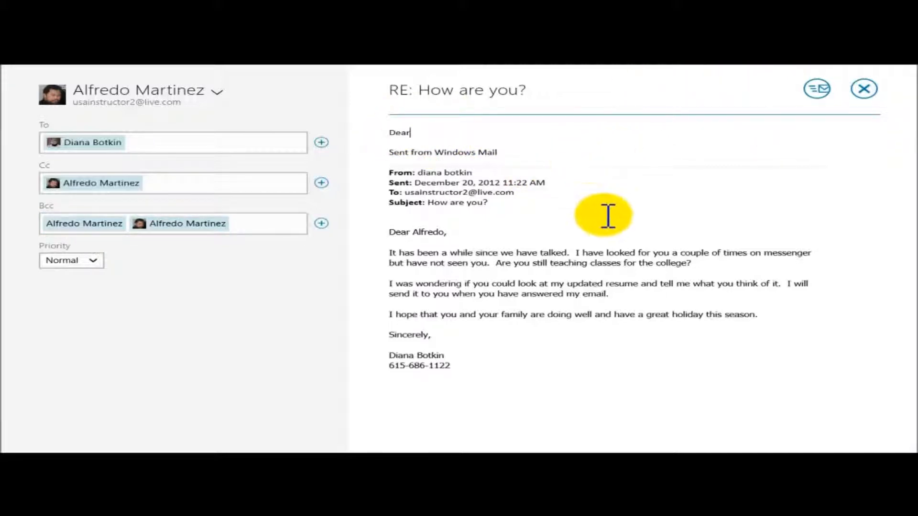
text(Mr)
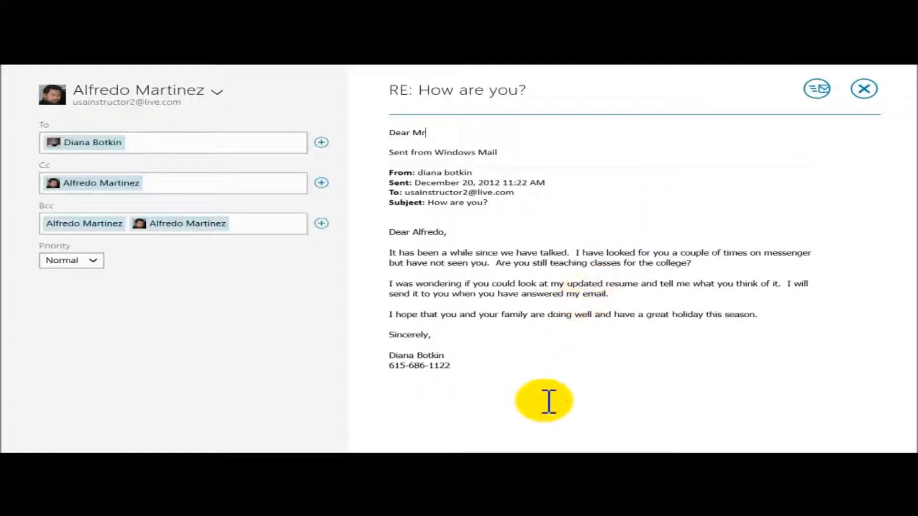
text(s. Botkin)
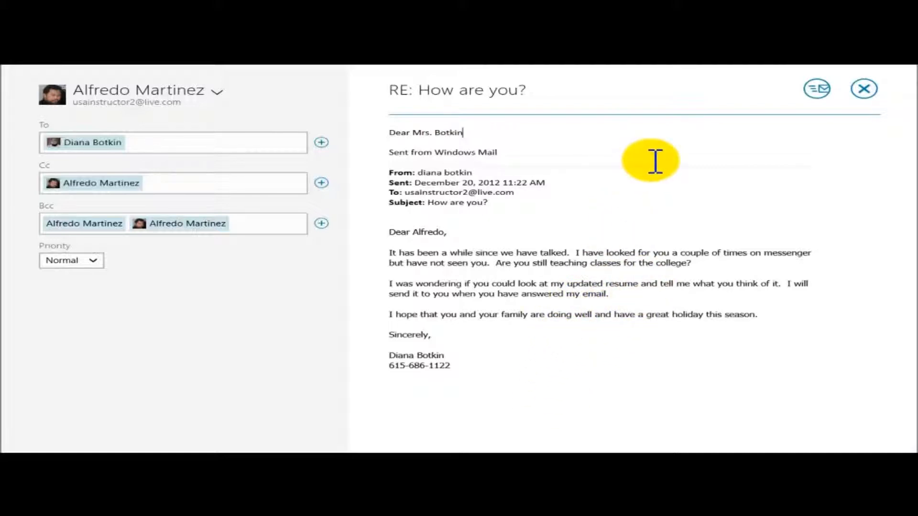
text(.)
key(Return)
key(Return)
key(Return)
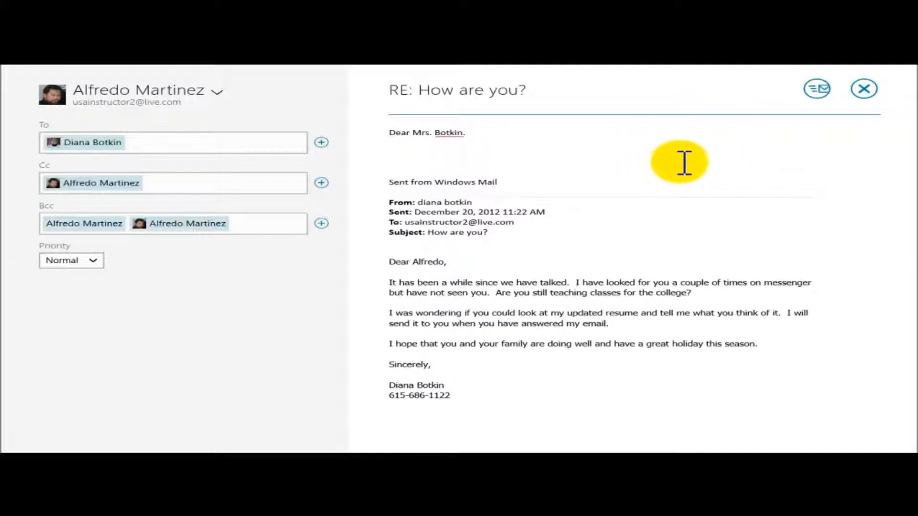
key(BackSpace)
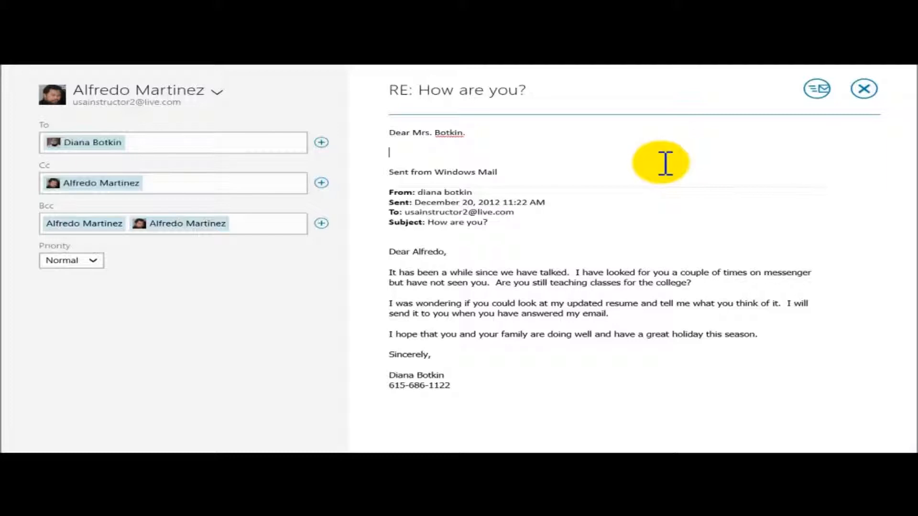
click(538, 152)
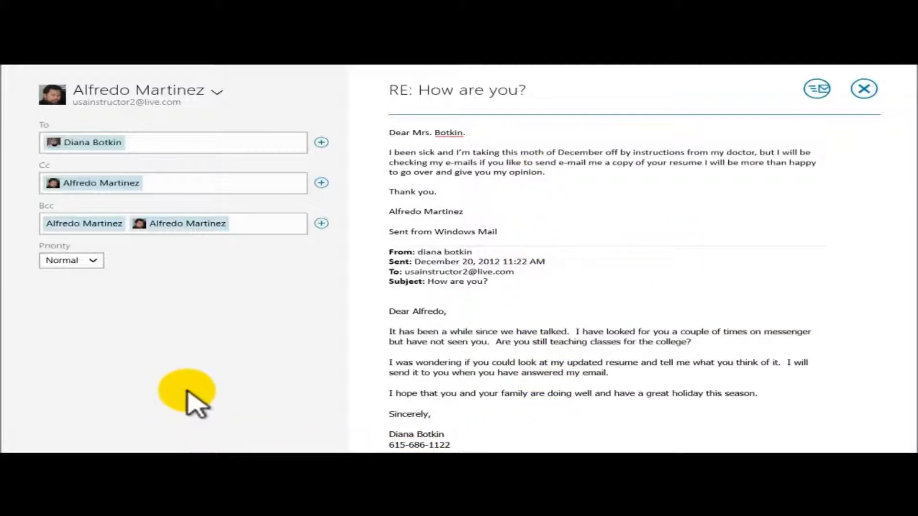
click(476, 202)
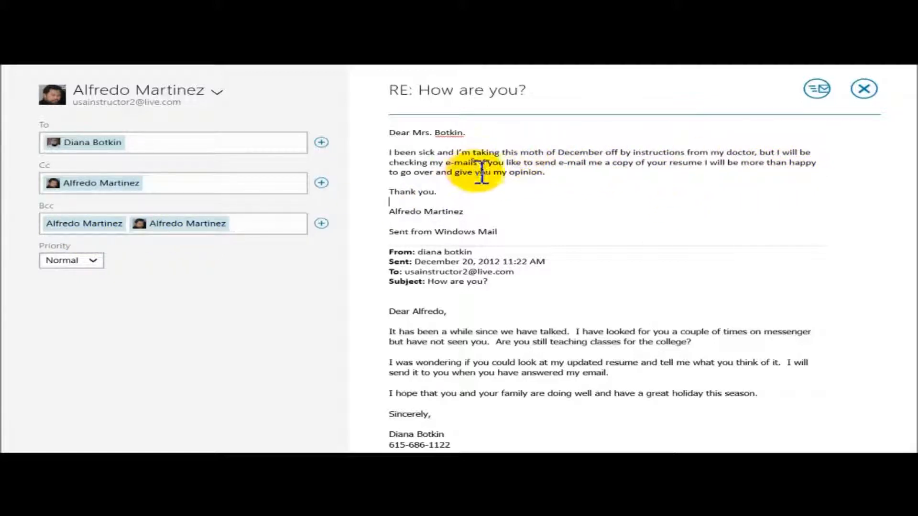
double_click(402, 134)
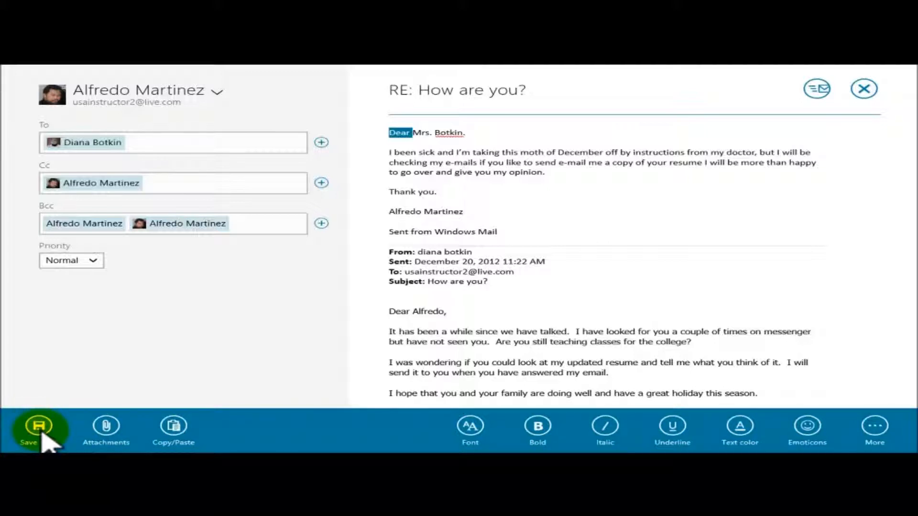
Attach the International College picture from Pictures to the reply
click(113, 429)
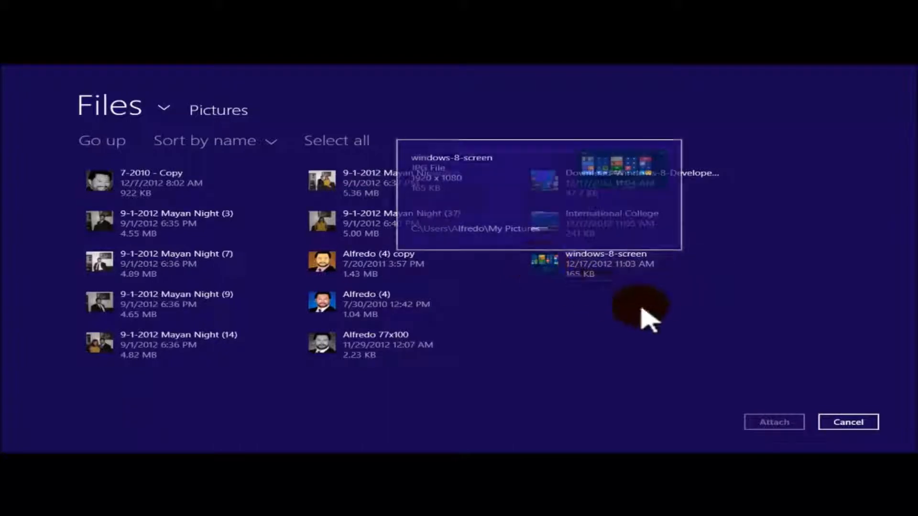
click(603, 231)
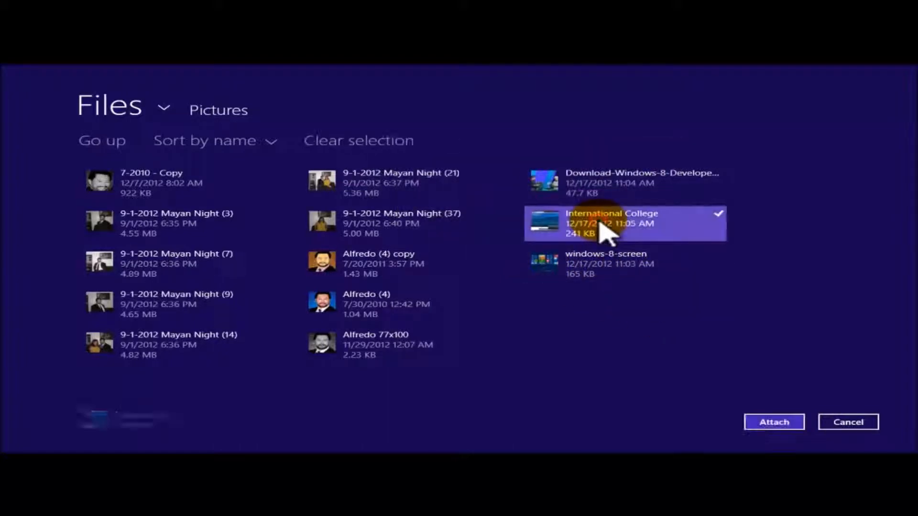
click(792, 426)
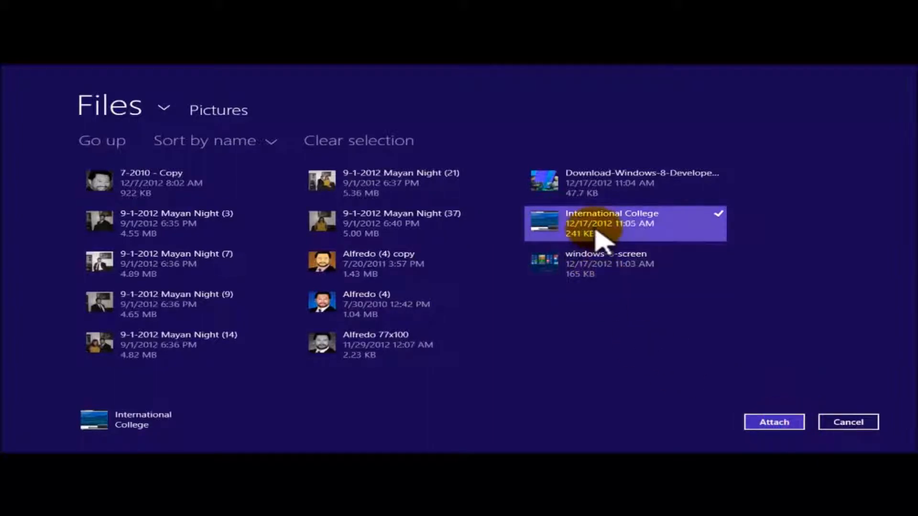
click(787, 427)
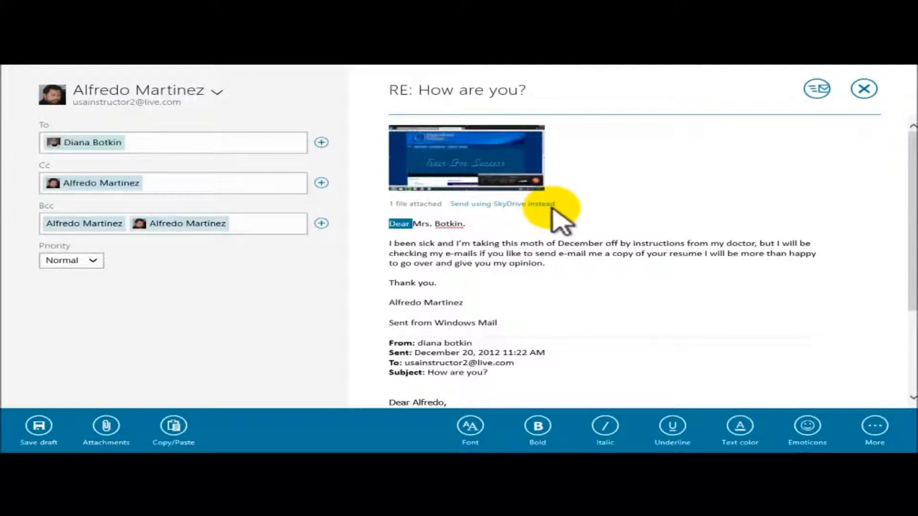
click(619, 222)
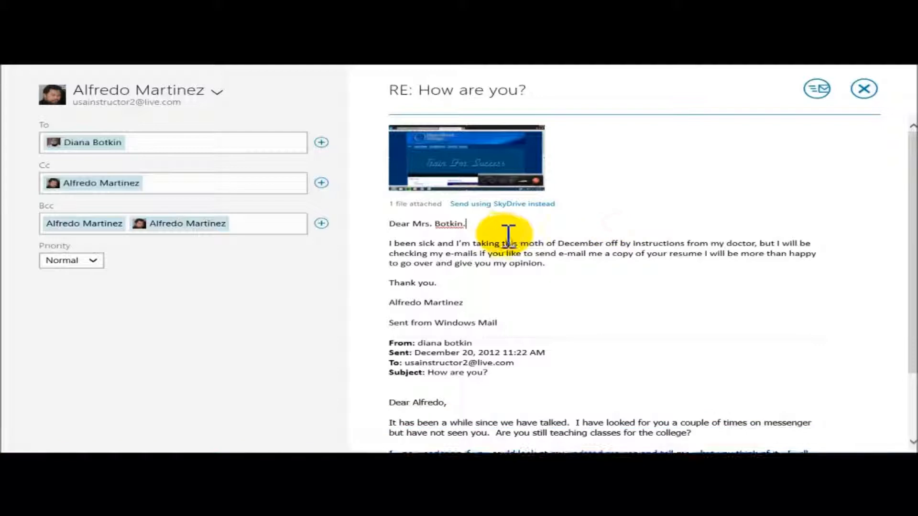
click(514, 219)
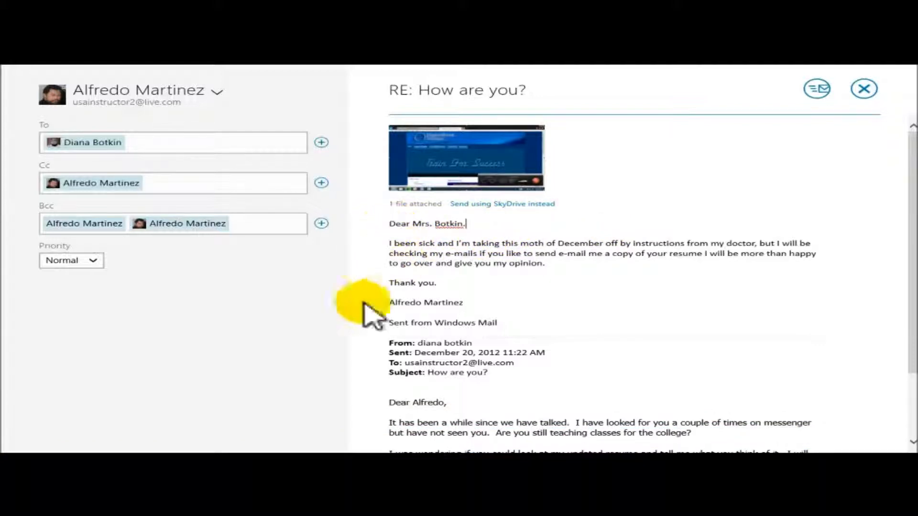
Make the greeting line bold and dark green, then bring up the emoticon picker
drag(389, 224, 492, 232)
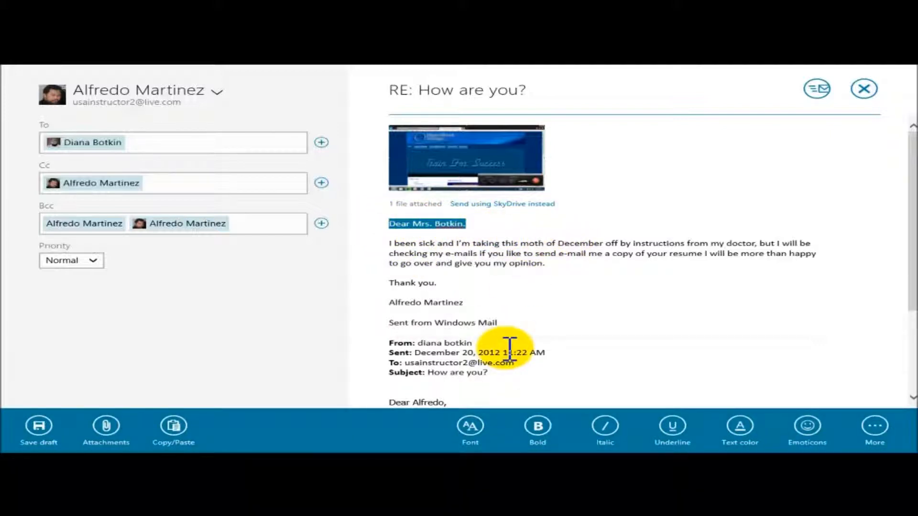
click(469, 426)
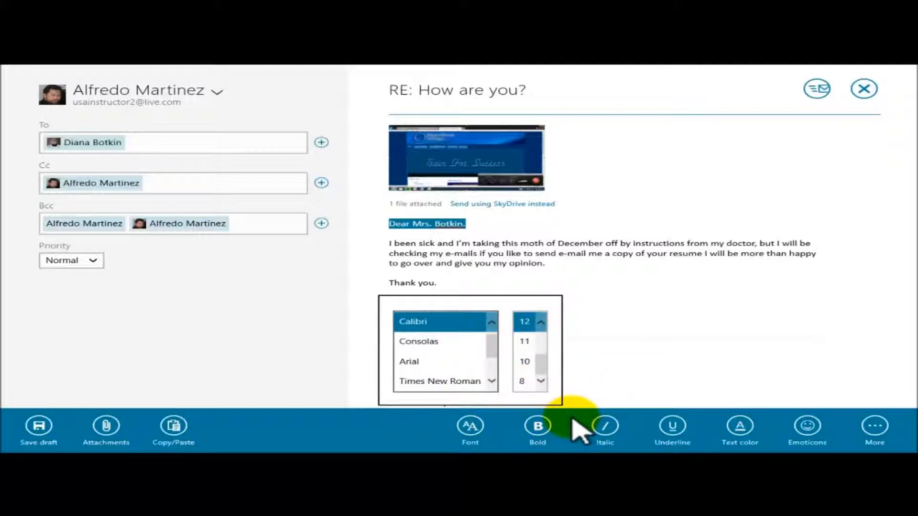
click(541, 430)
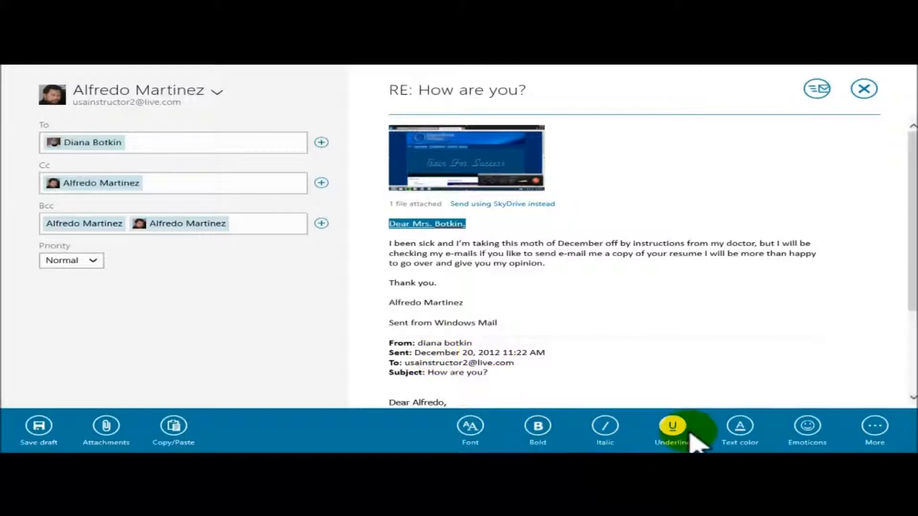
click(741, 427)
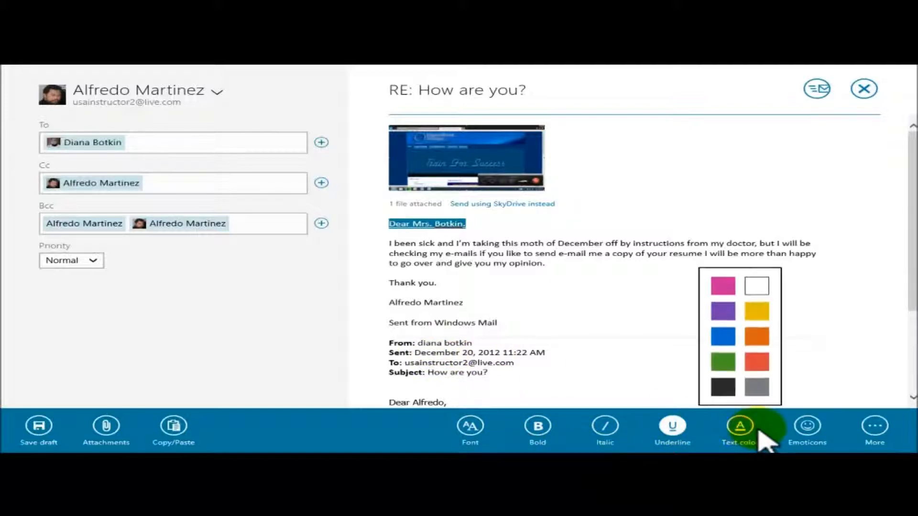
click(726, 335)
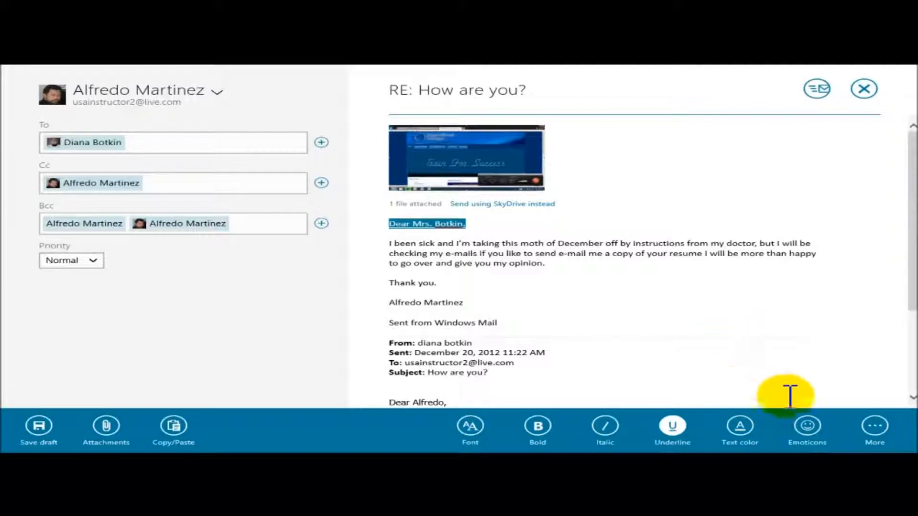
click(807, 427)
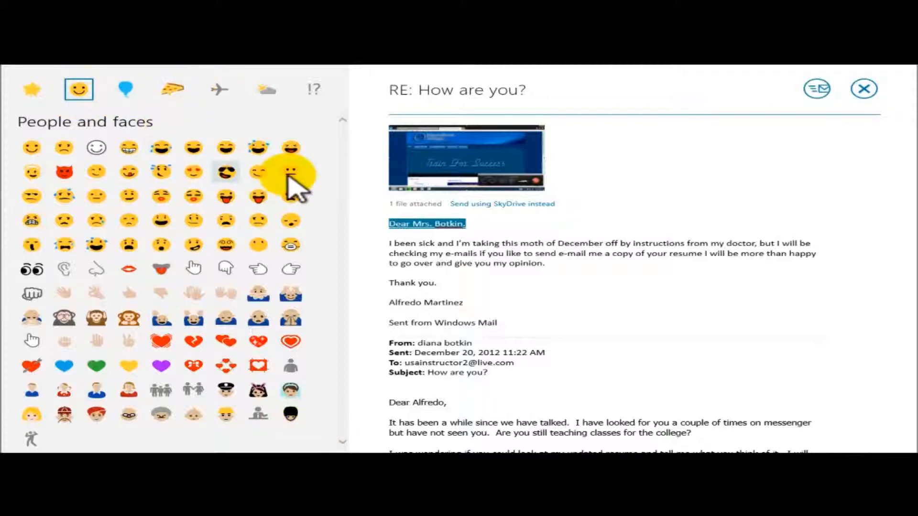
Close the emoticon picker, check the More options, and return to the greeting's end
click(488, 224)
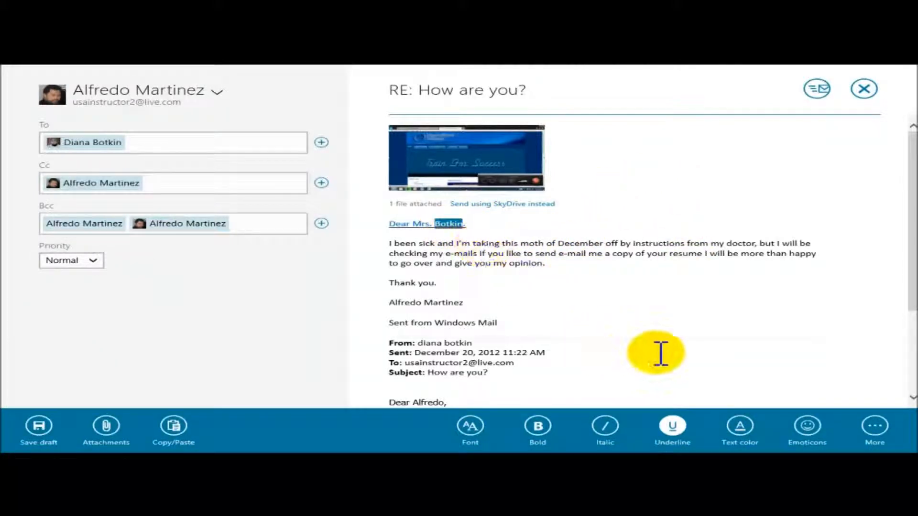
click(875, 426)
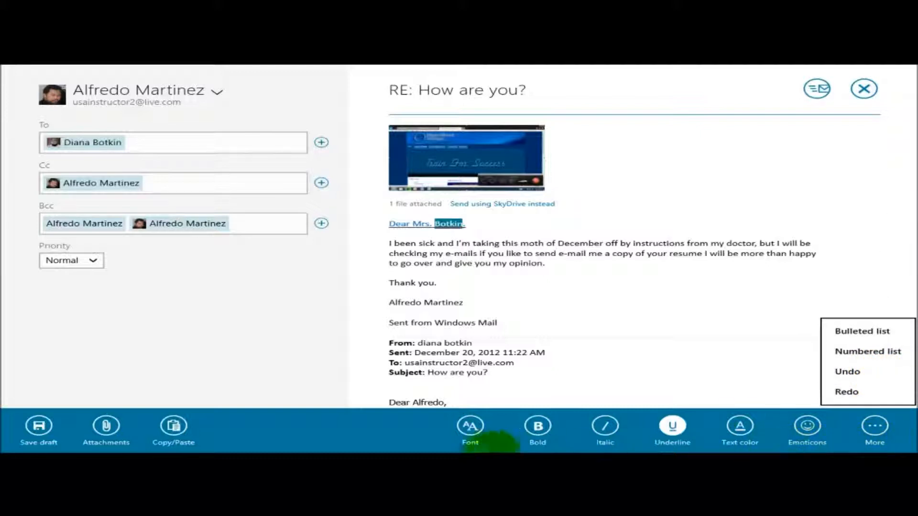
click(694, 203)
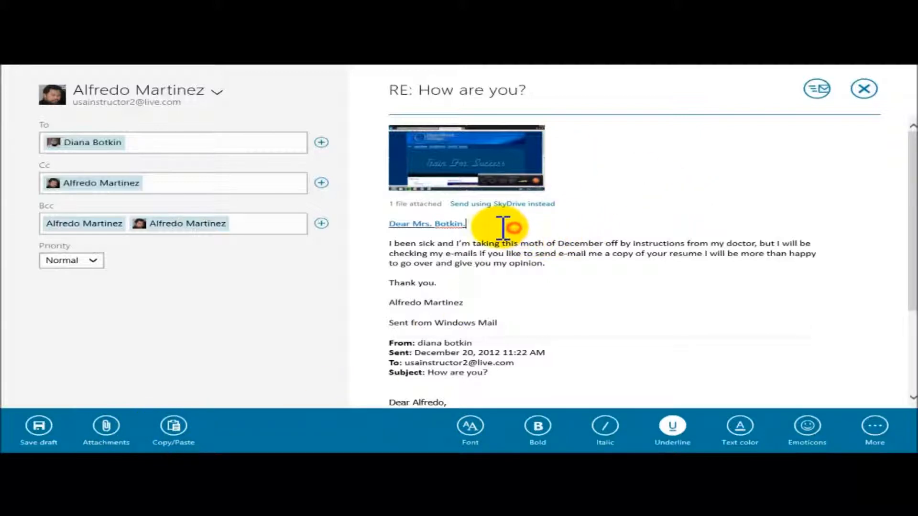
click(502, 228)
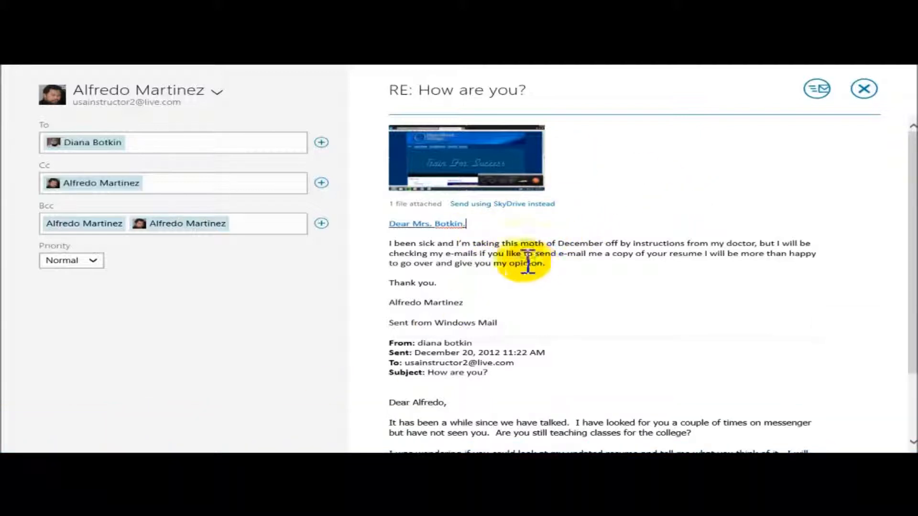
Ignore the spelling flag on the recipient's surname, then select the sick-leave paragraph and the subject
right_click(451, 226)
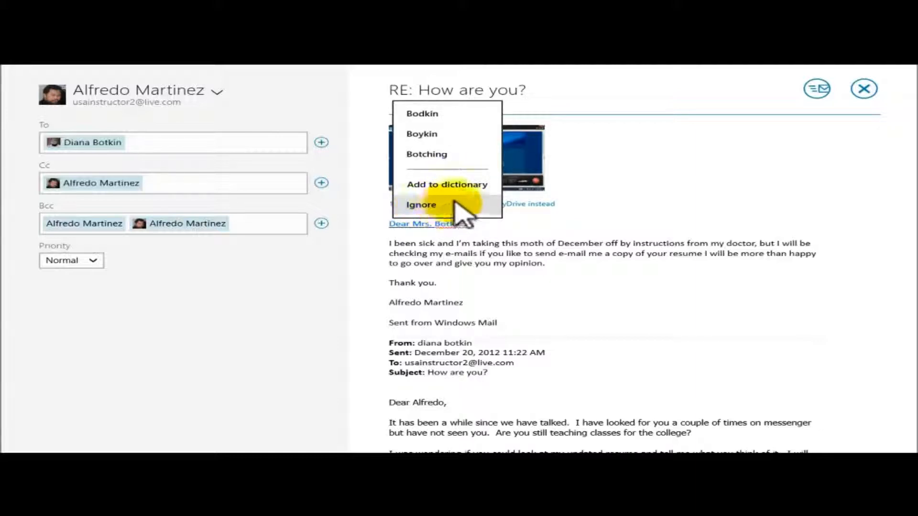
click(421, 204)
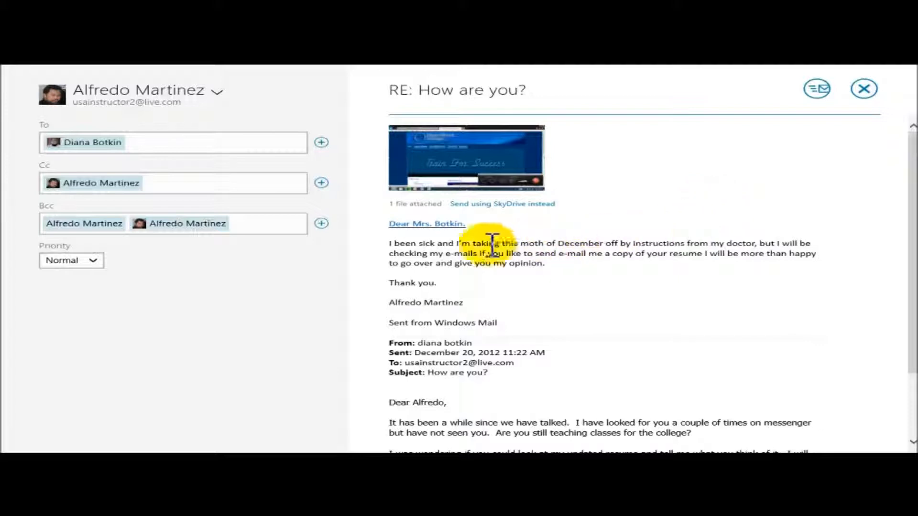
drag(392, 244, 738, 273)
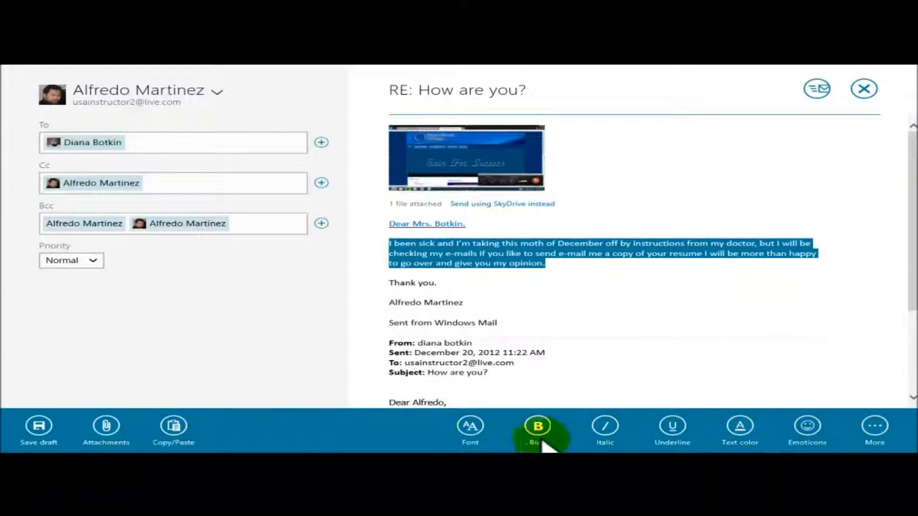
click(579, 272)
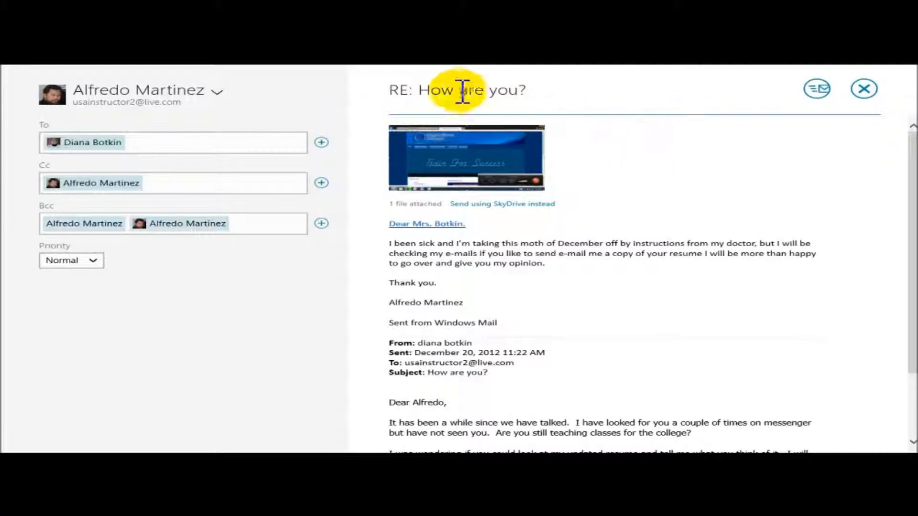
click(403, 88)
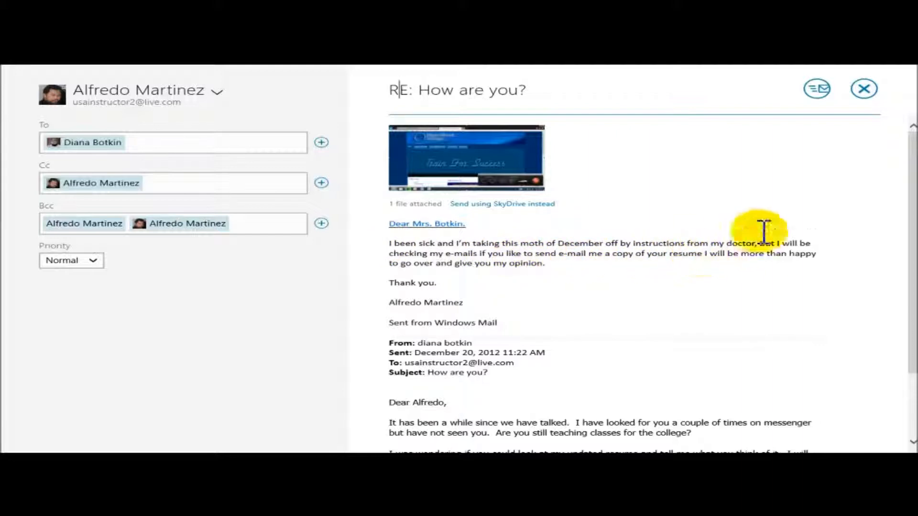
Send the 'RE: How are you?' reply and review it in the Live account's Inbox thread
click(817, 89)
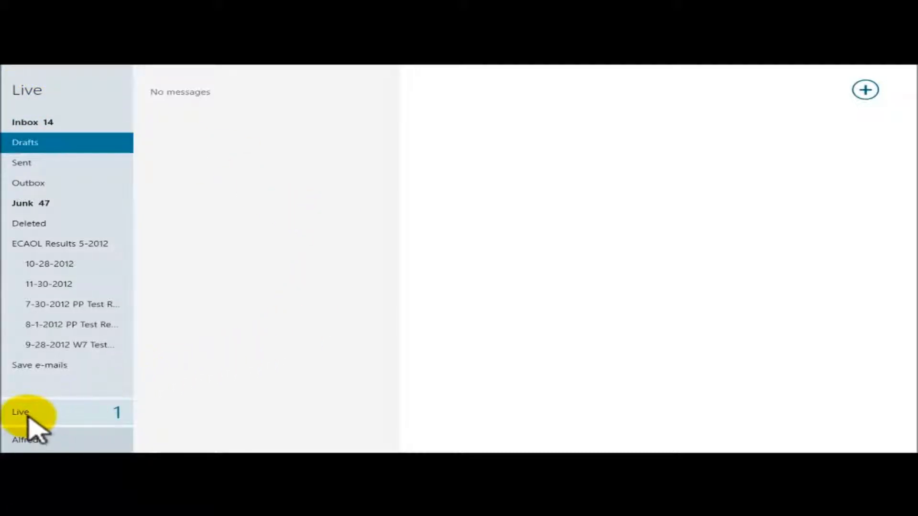
click(102, 417)
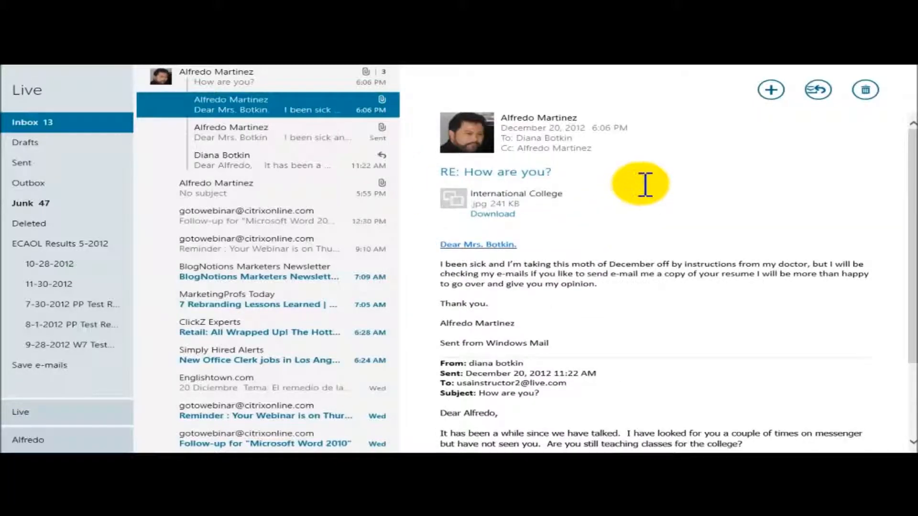
scroll(646, 182, down, 1)
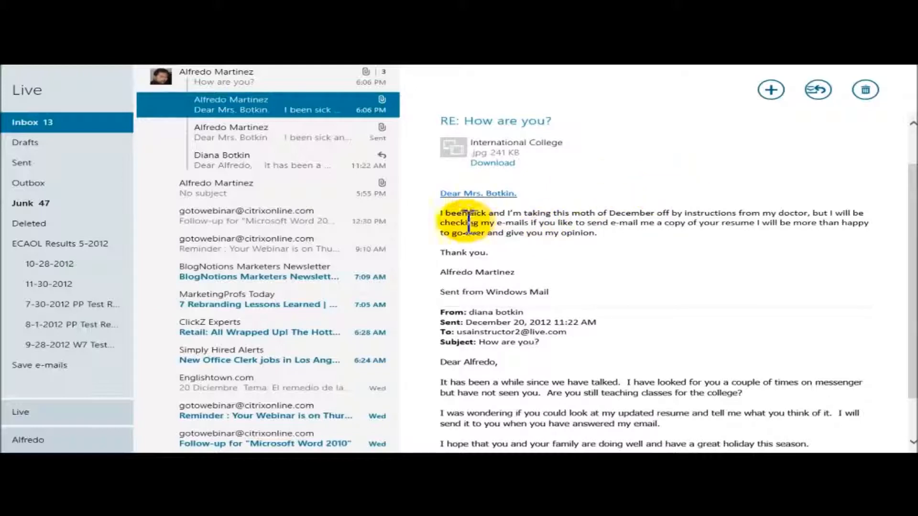
scroll(679, 261, down, 1)
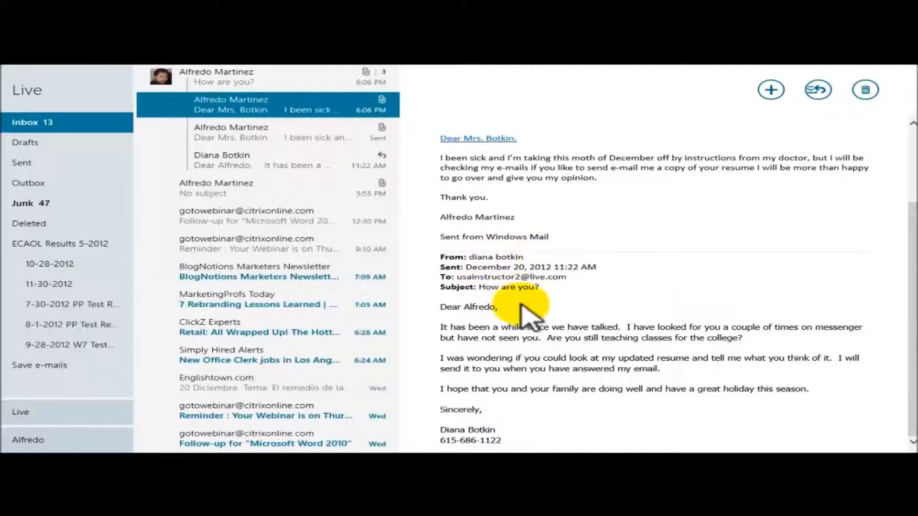
drag(441, 307, 840, 414)
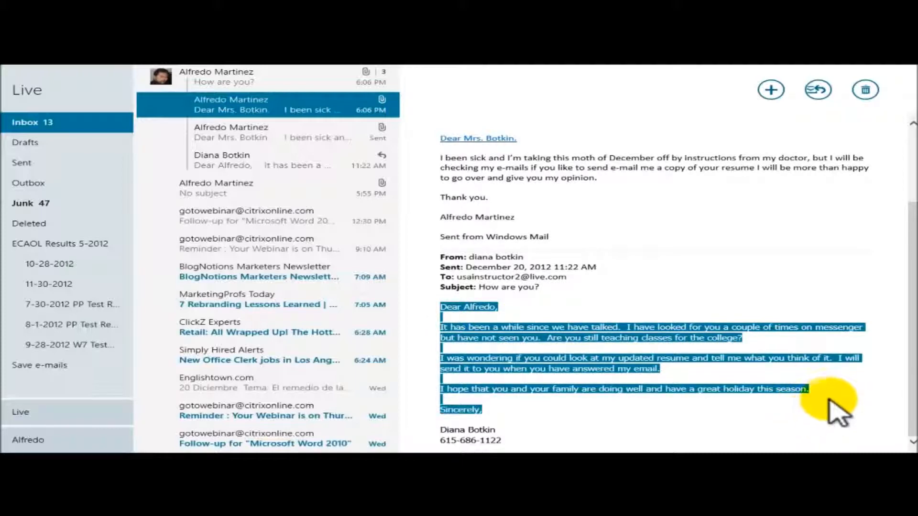
click(834, 412)
scroll(708, 325, up, 2)
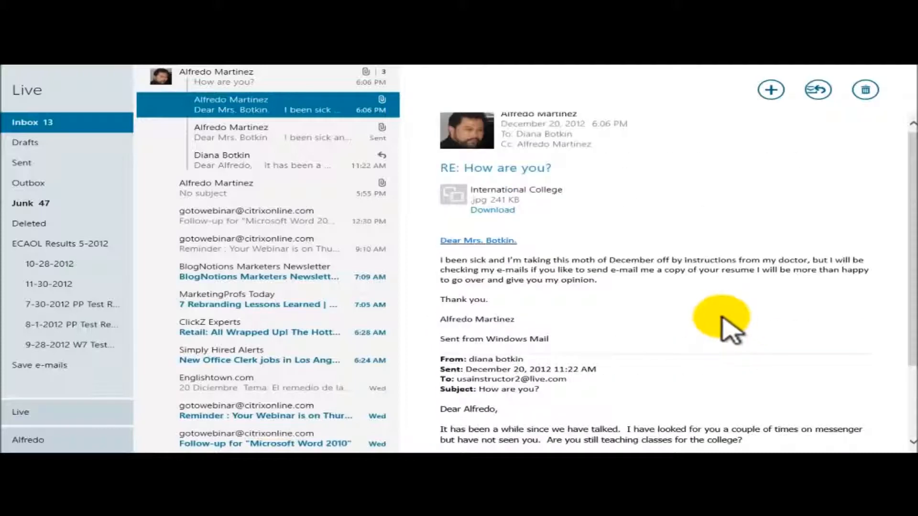
click(42, 439)
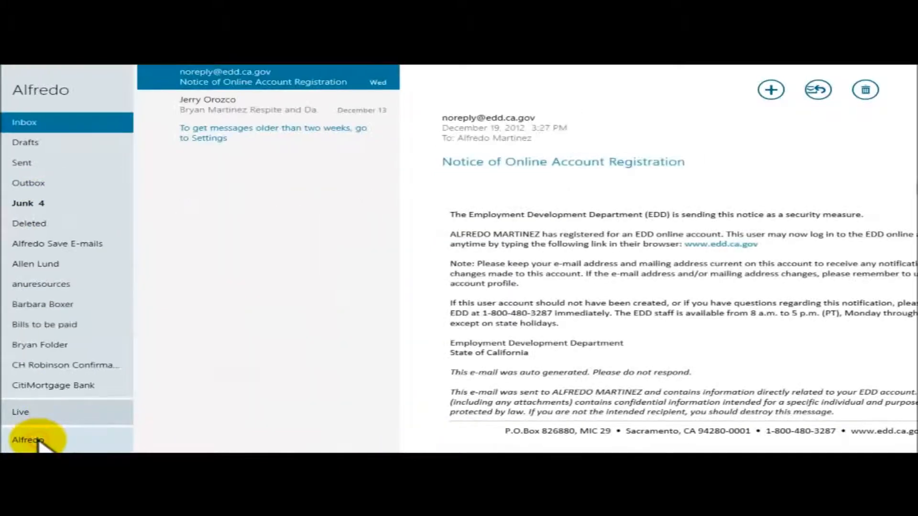
click(24, 142)
click(26, 125)
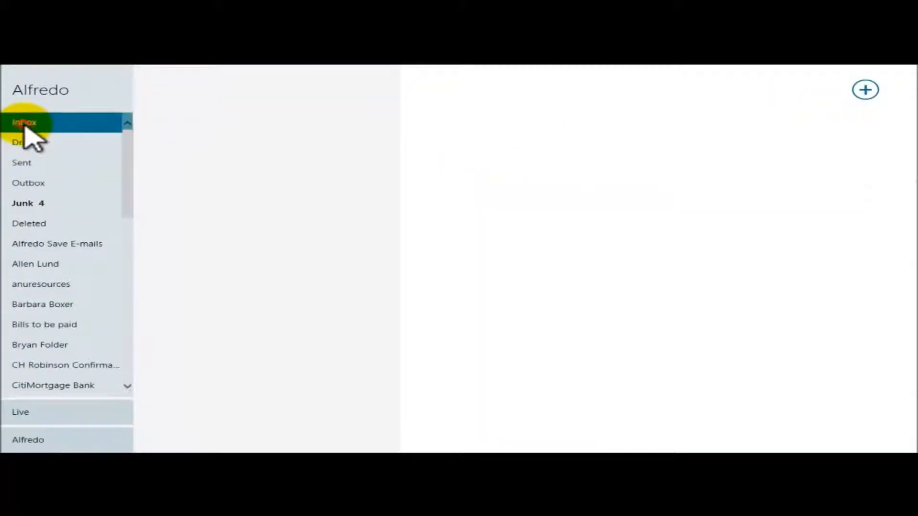
click(242, 129)
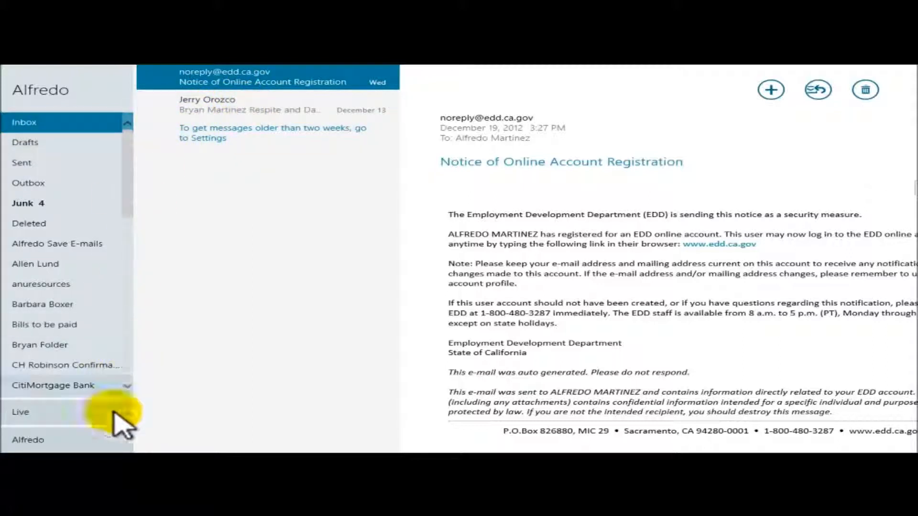
click(28, 414)
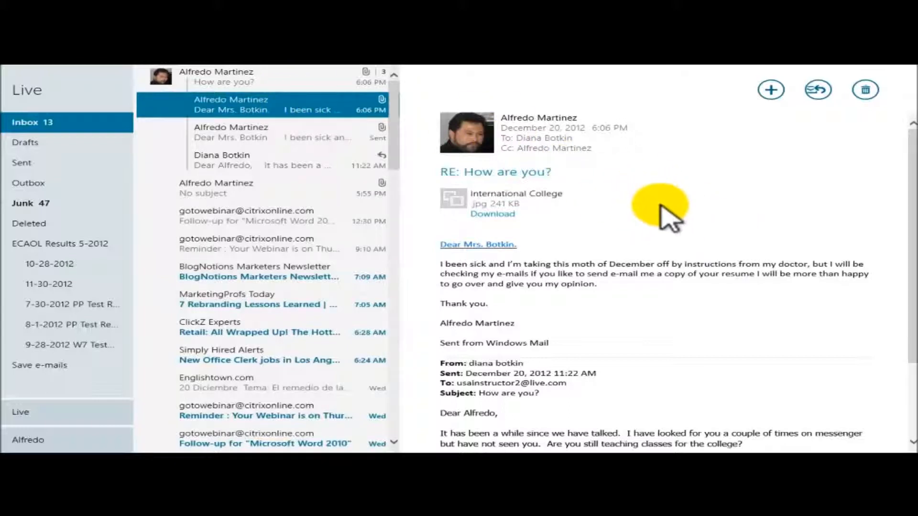
Download the International College picture attachment and choose to save it as a file
click(492, 216)
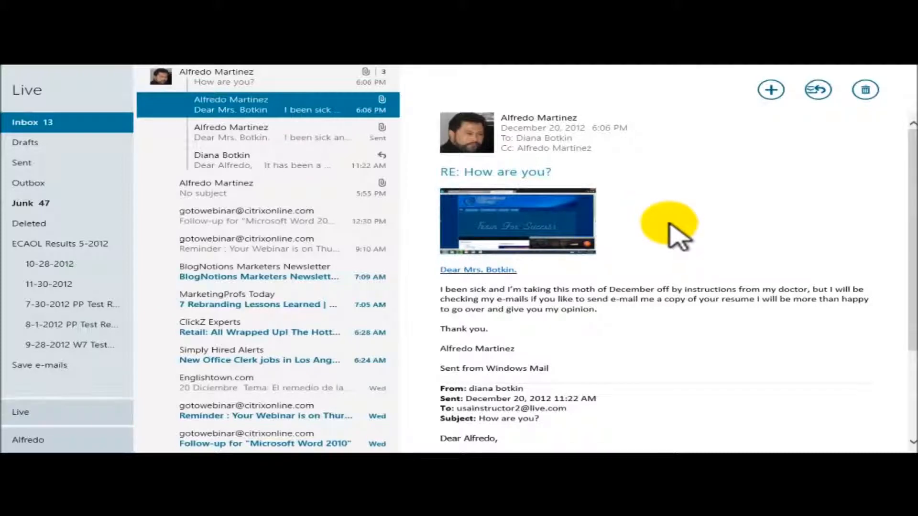
right_click(528, 224)
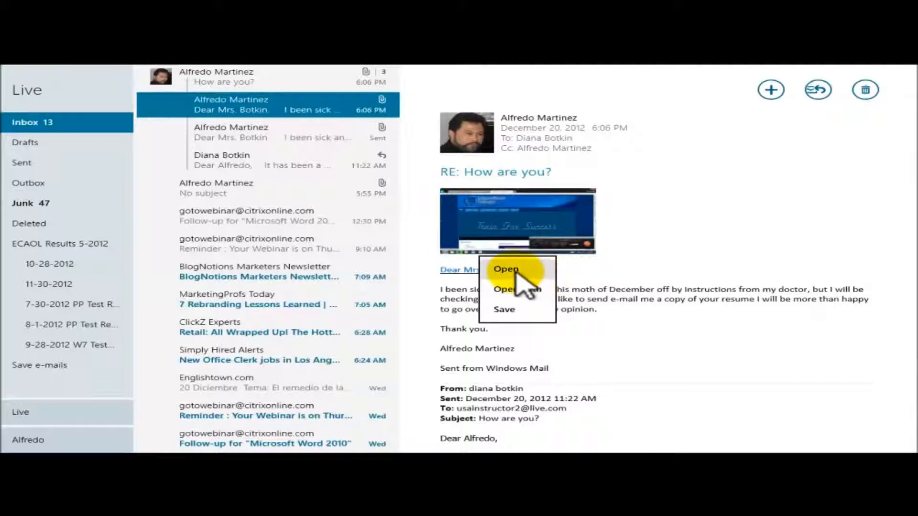
click(508, 311)
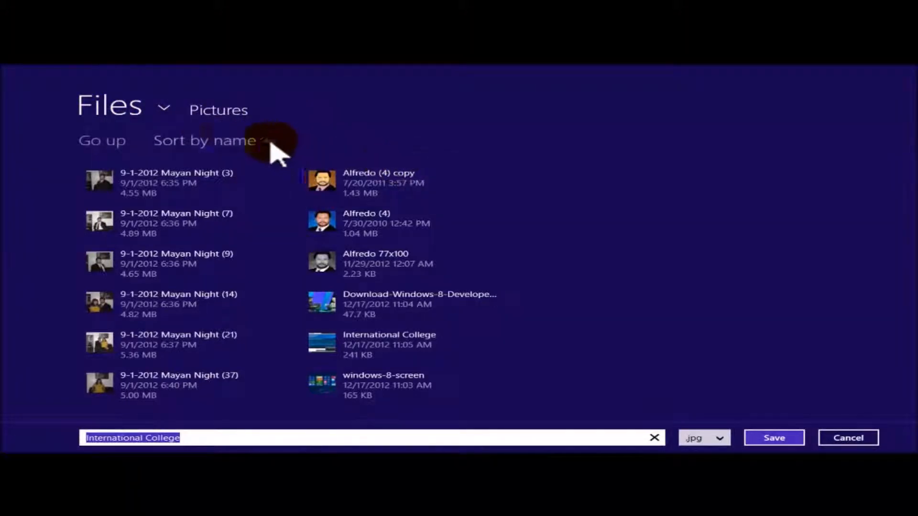
Save the picture as a .jpg in the Documents folder
click(163, 108)
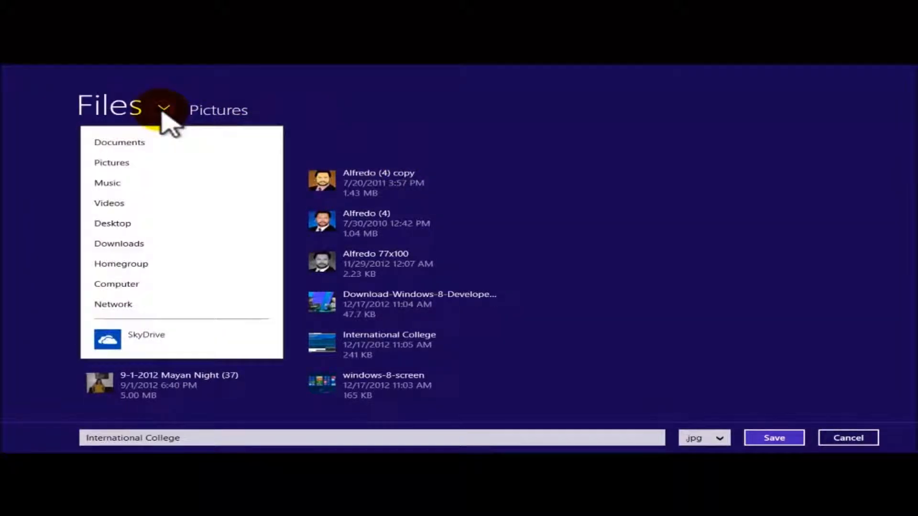
click(163, 109)
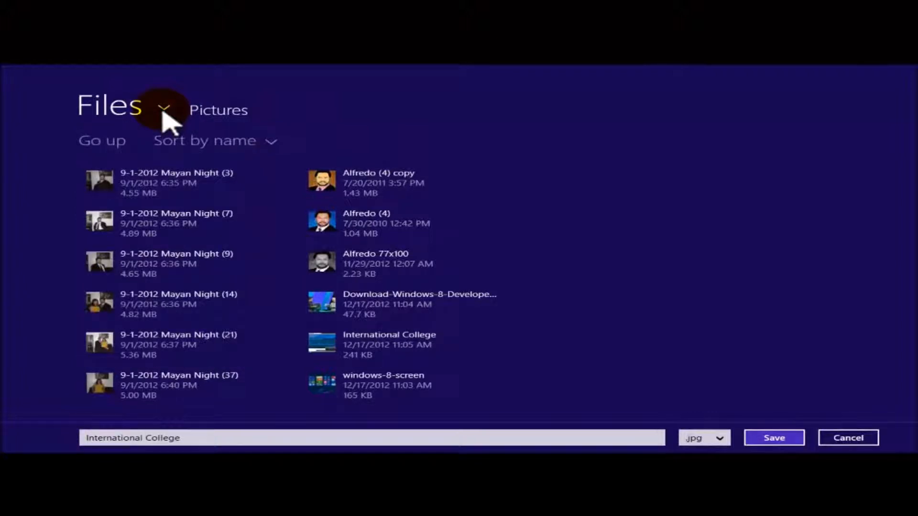
click(163, 109)
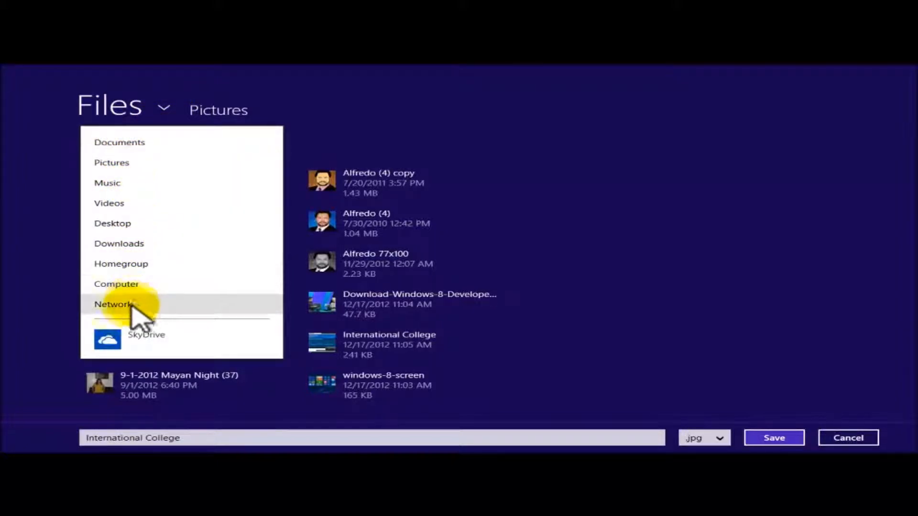
click(125, 143)
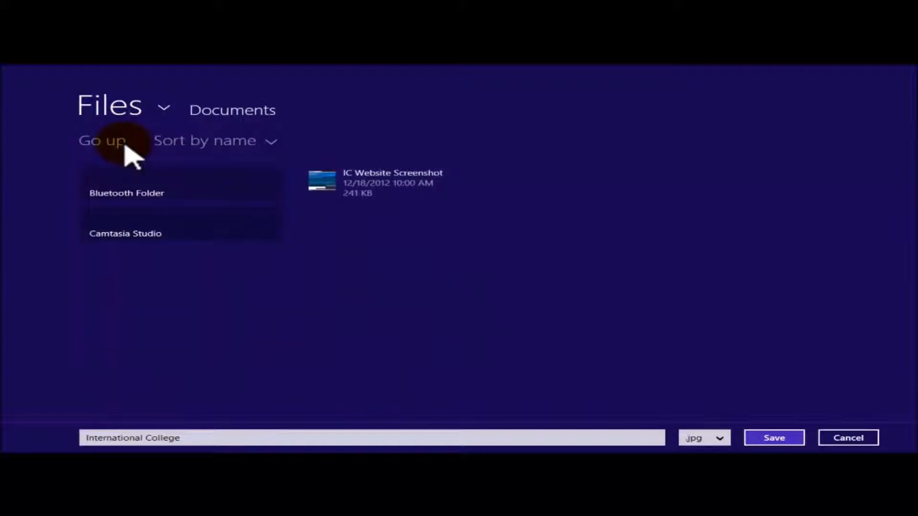
click(651, 433)
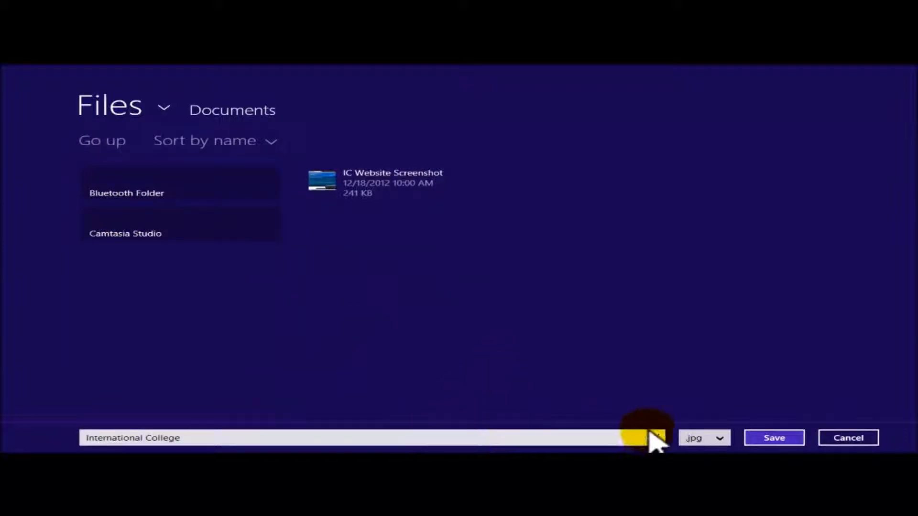
click(717, 439)
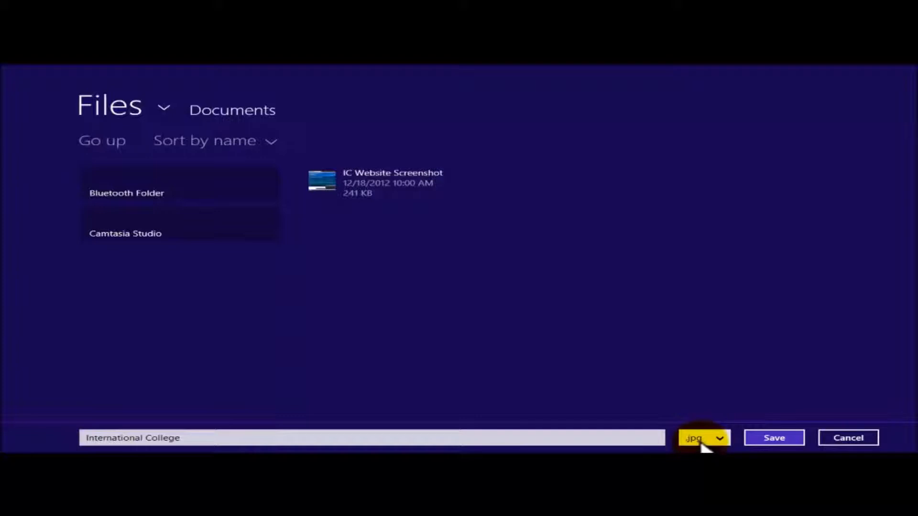
click(772, 436)
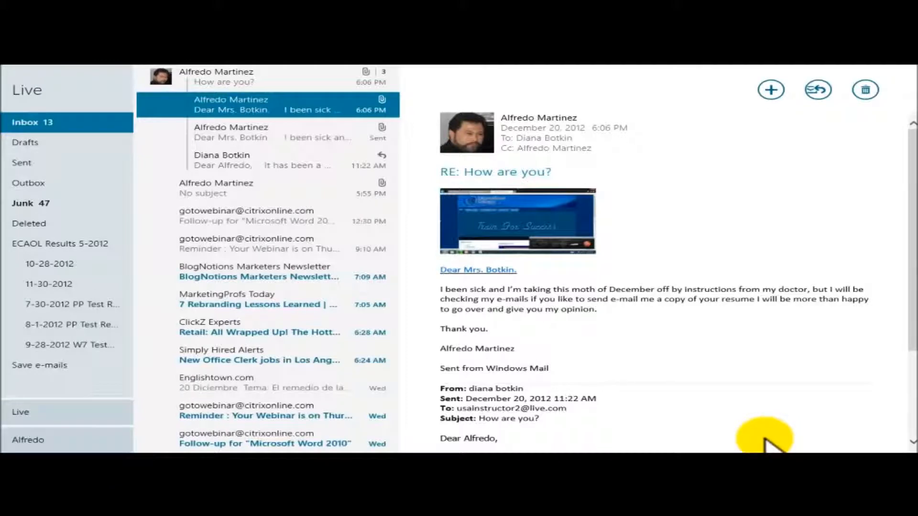
Open the Documents library in File Explorer and view the saved International College JPG
key(super)
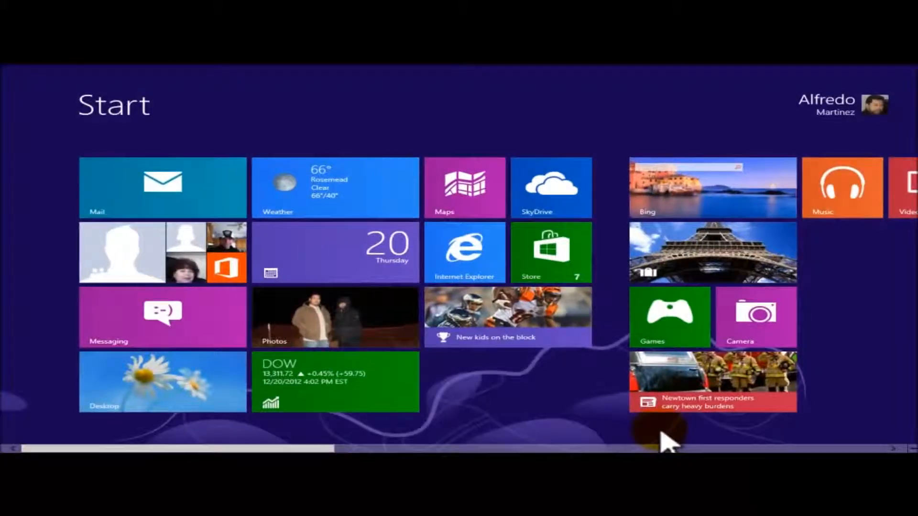
click(183, 380)
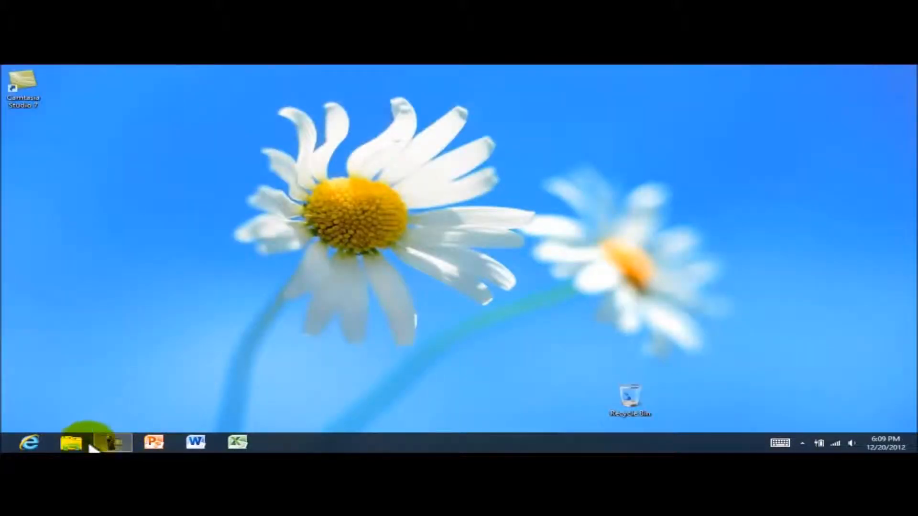
click(73, 445)
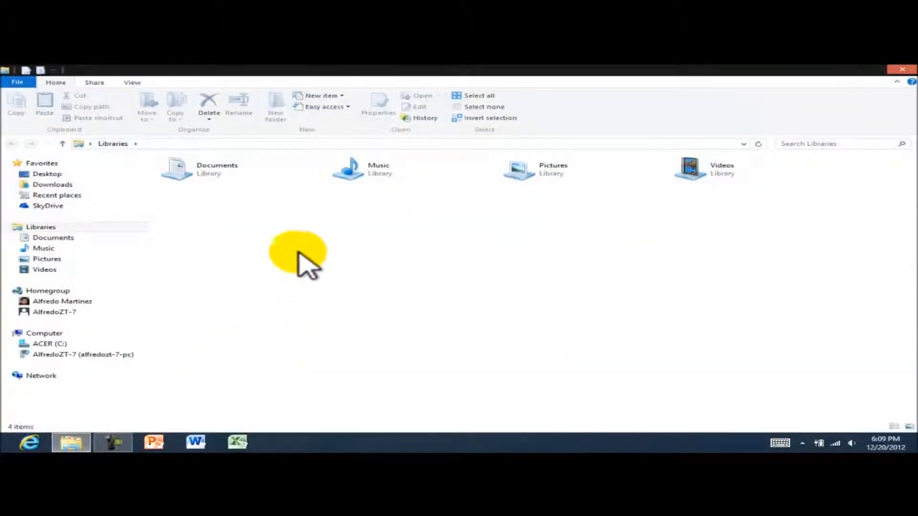
click(202, 164)
double_click(202, 165)
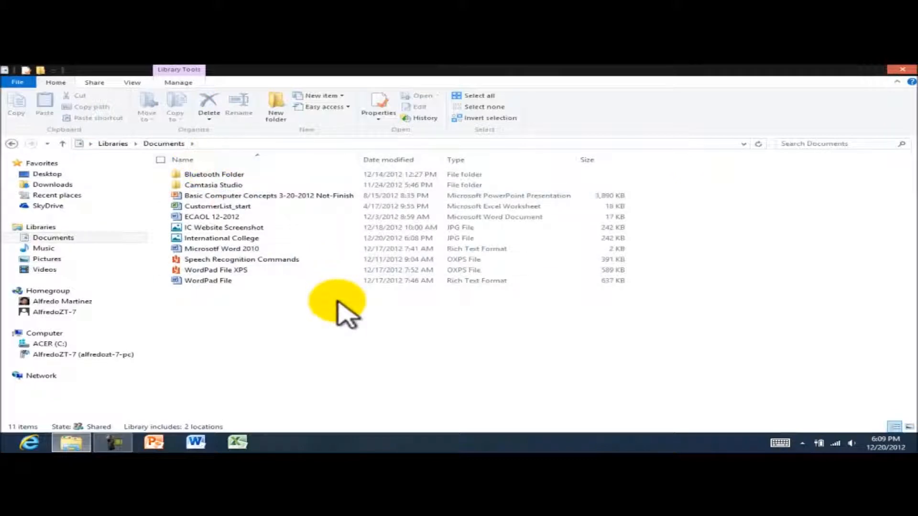
click(236, 238)
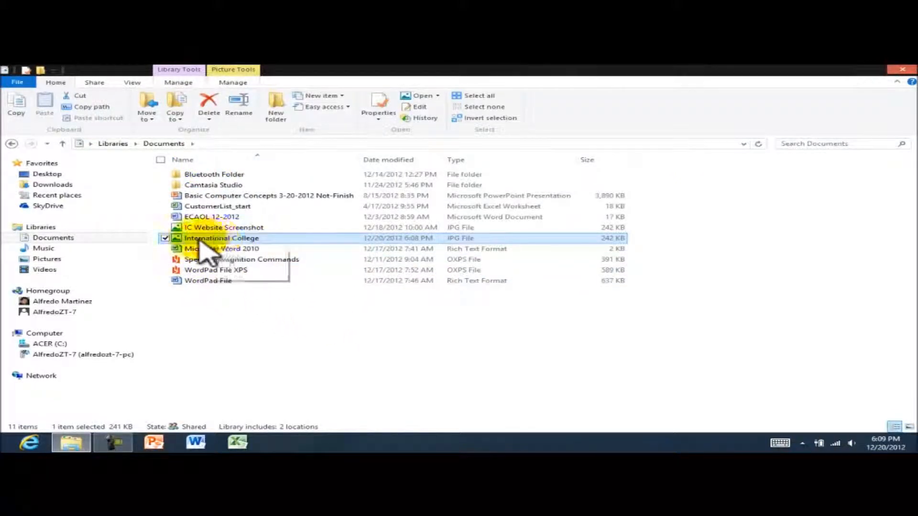
double_click(220, 238)
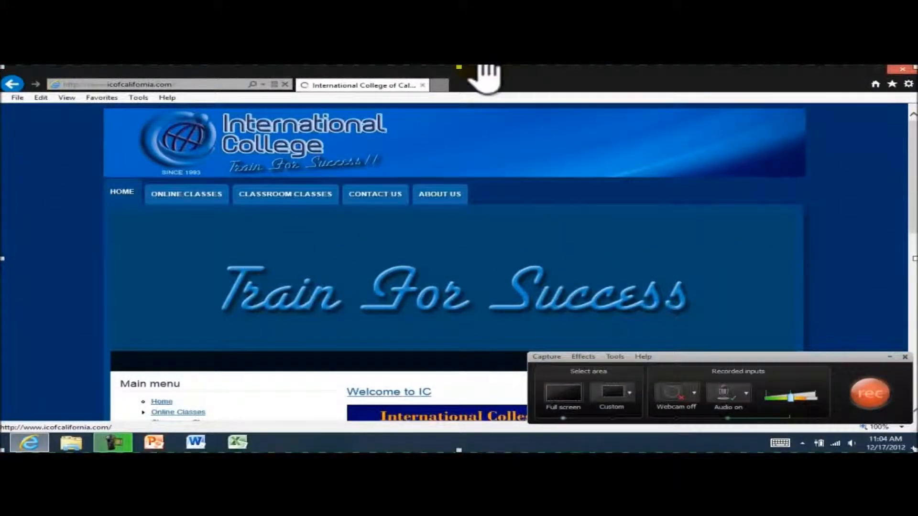
Close the picture viewer and return to Mail's 'RE: How are you?' message
drag(509, 77, 476, 445)
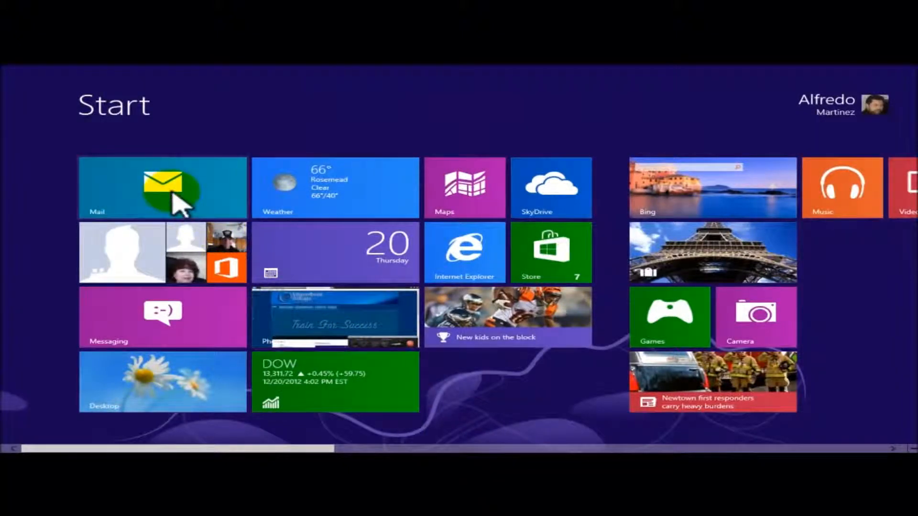
mouse_move(2, 68)
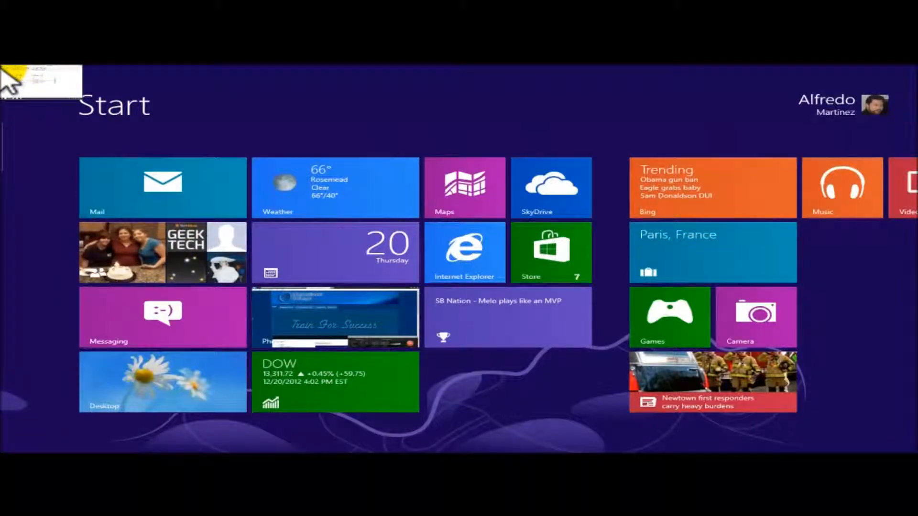
click(11, 74)
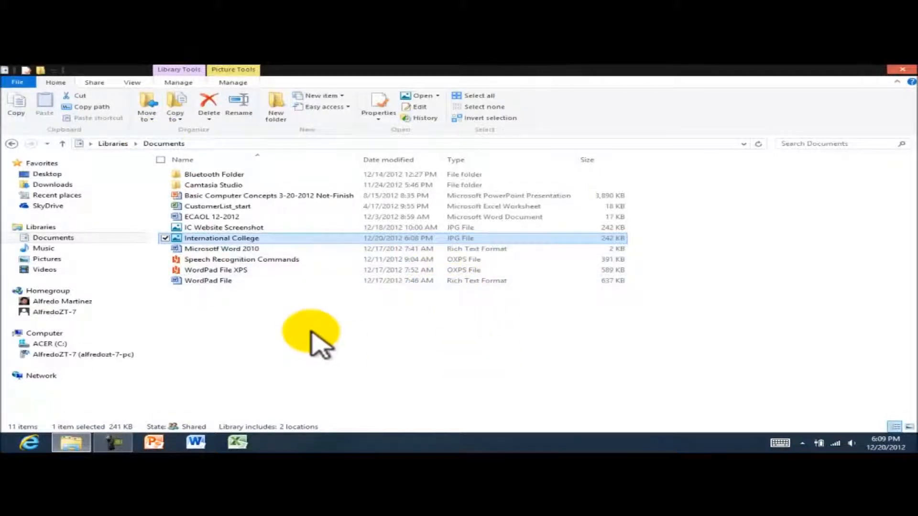
mouse_move(7, 176)
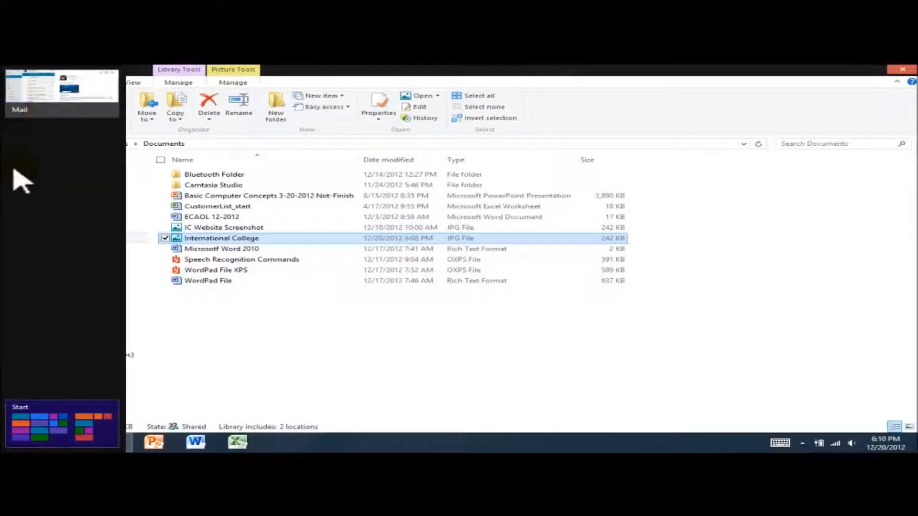
click(21, 102)
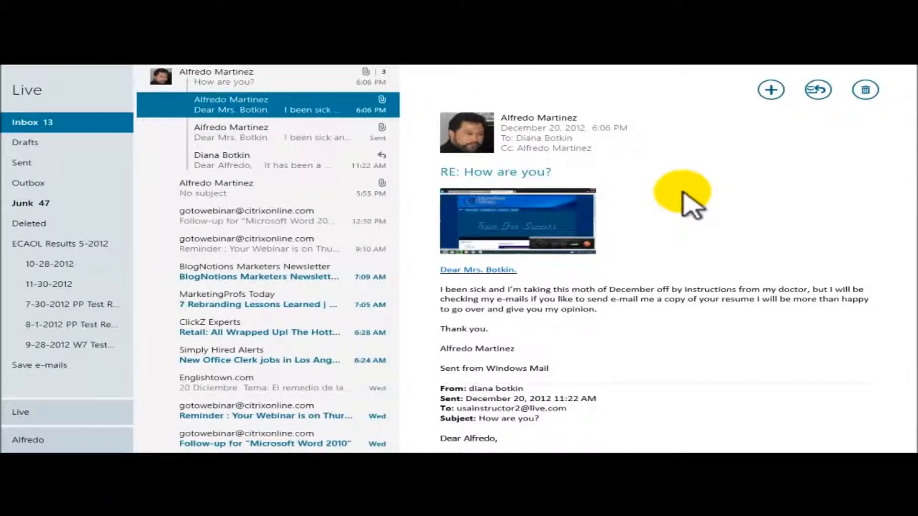
key(alt+Tab)
key(alt+Tab)
key(alt+Tab)
key(alt+Tab)
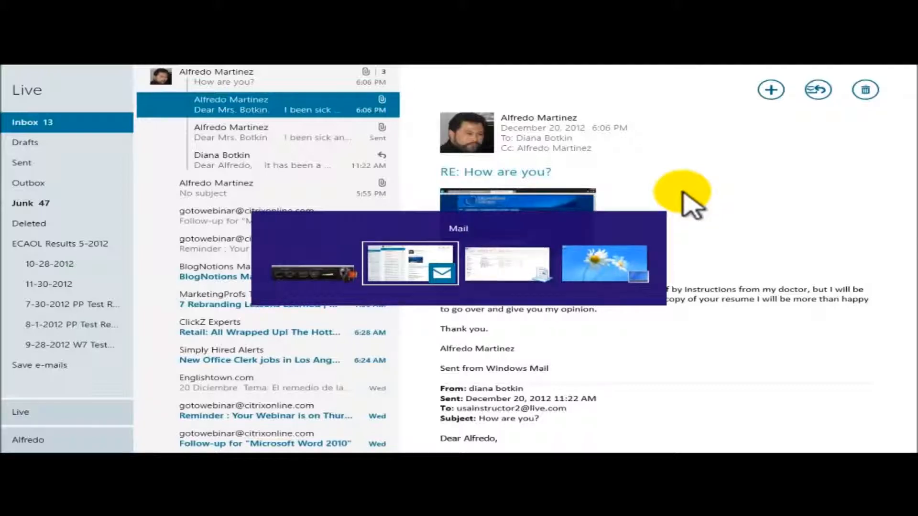
key(alt+Tab)
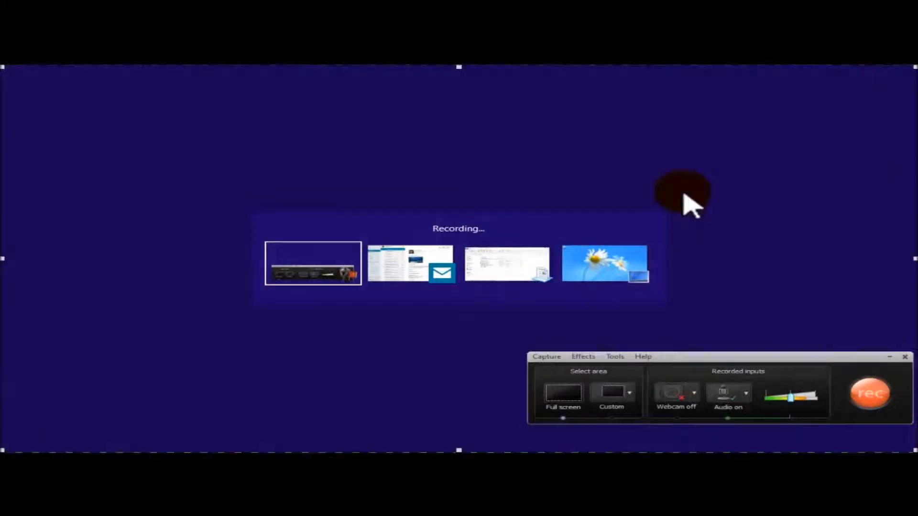
key(alt+Tab)
key(alt+Tab)
key(alt+Tab)
key(alt+Tab)
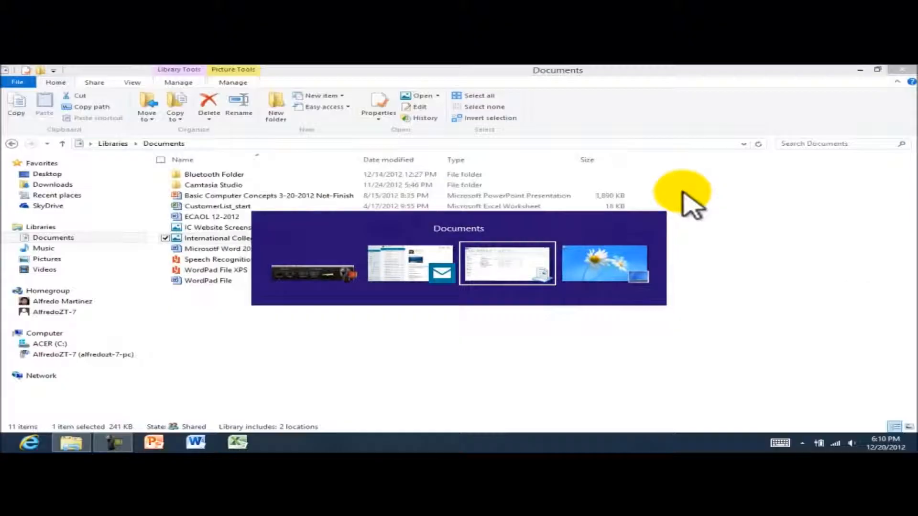
key(alt+Tab)
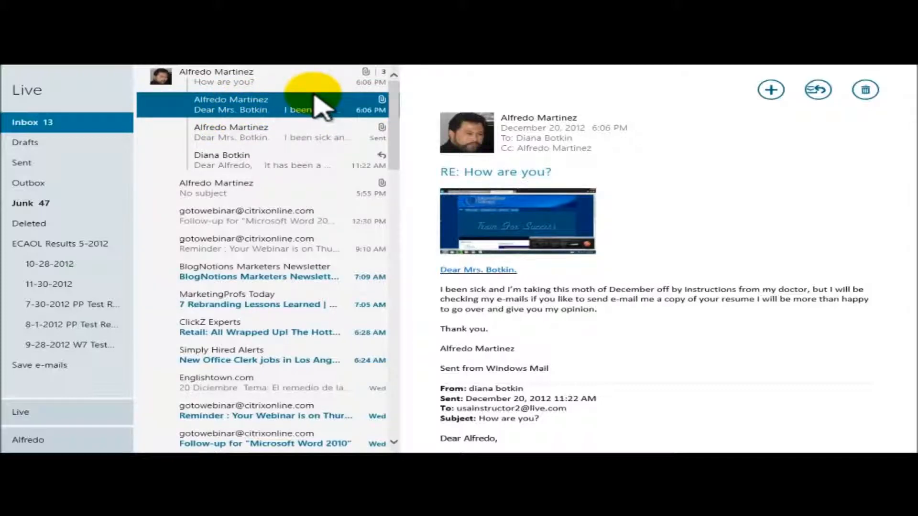
Show the app bar commands for the selected reply in the thread and mark it unread
right_click(598, 90)
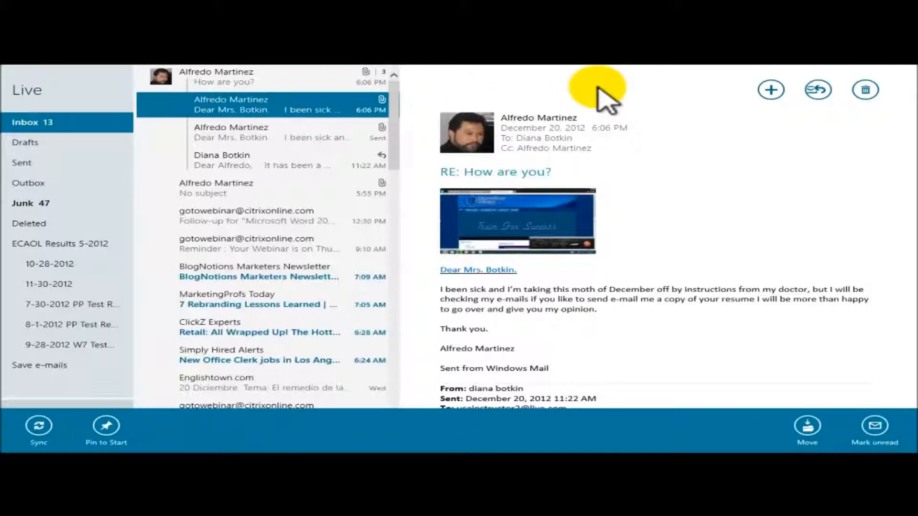
click(525, 78)
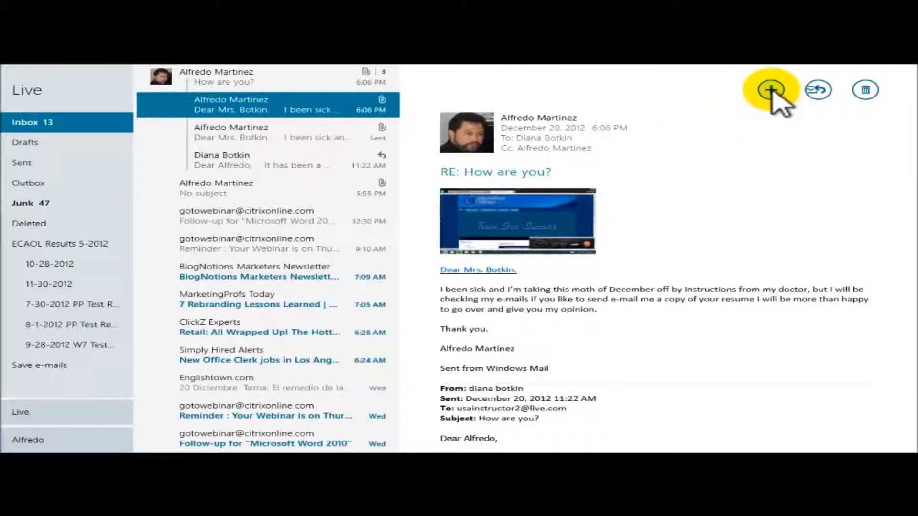
click(311, 106)
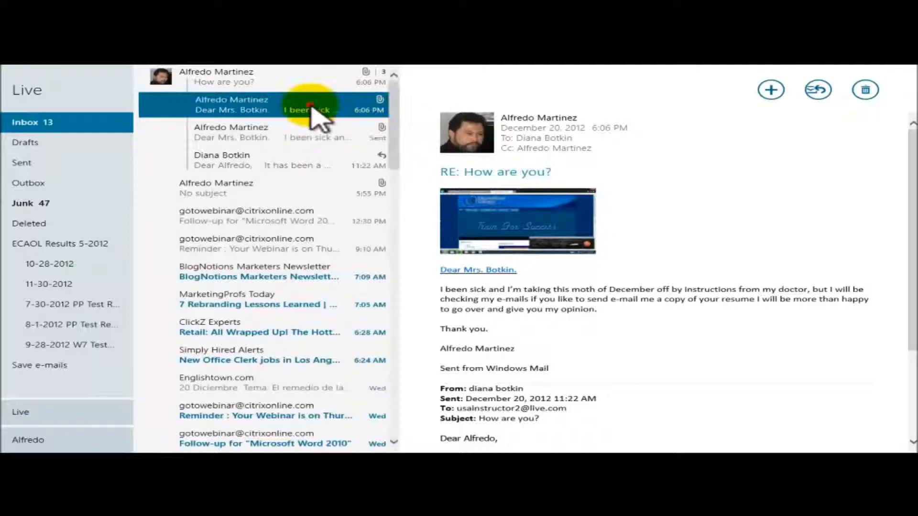
right_click(311, 106)
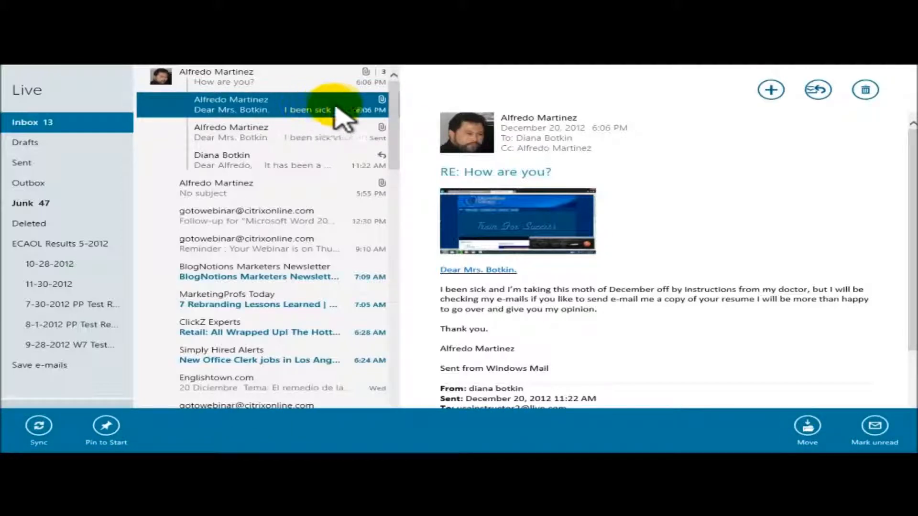
right_click(304, 107)
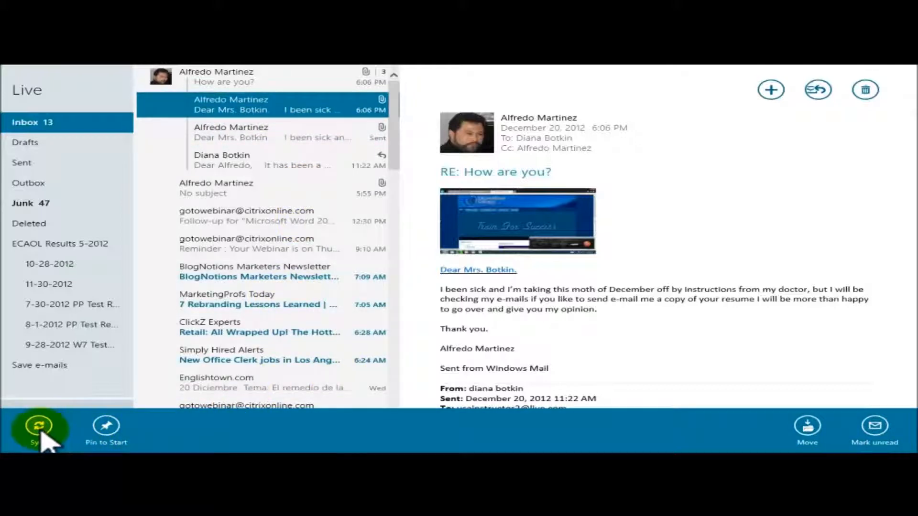
click(879, 427)
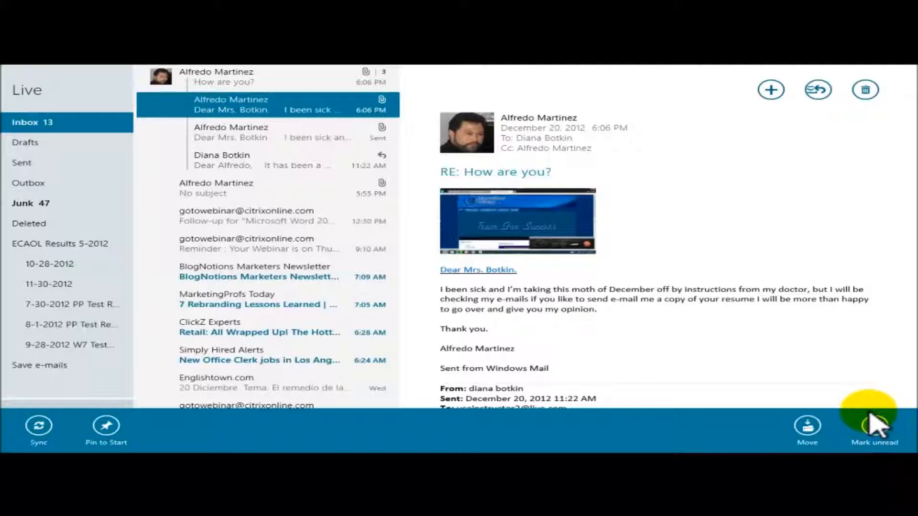
key(super+i)
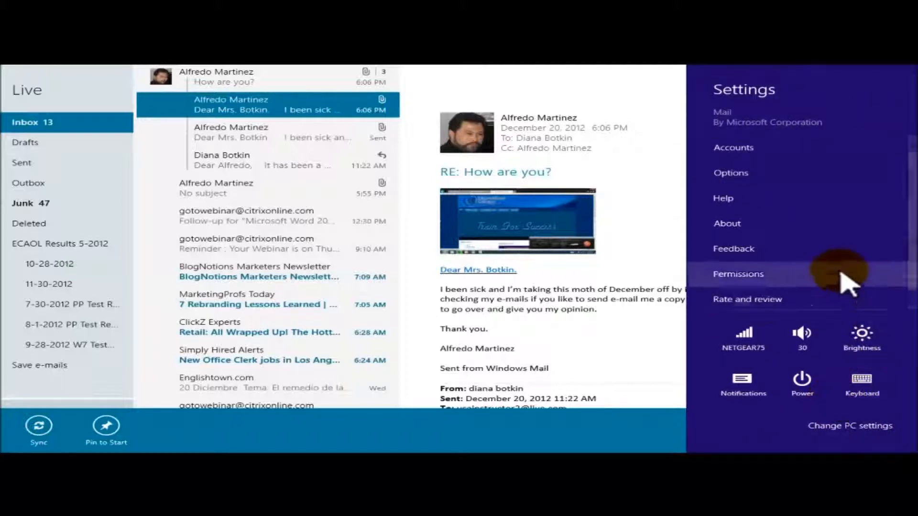
Set the Yahoo account Alfredo to download new email every 15 minutes, then close settings
click(761, 149)
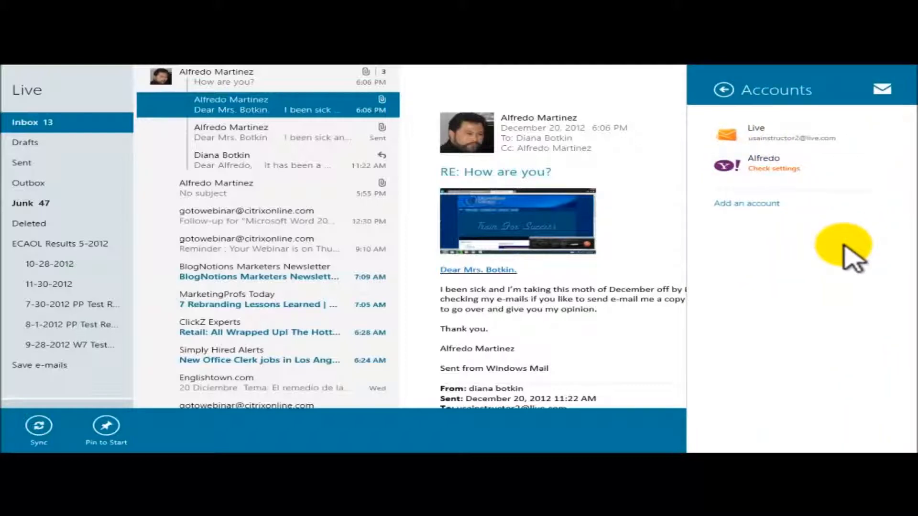
click(778, 170)
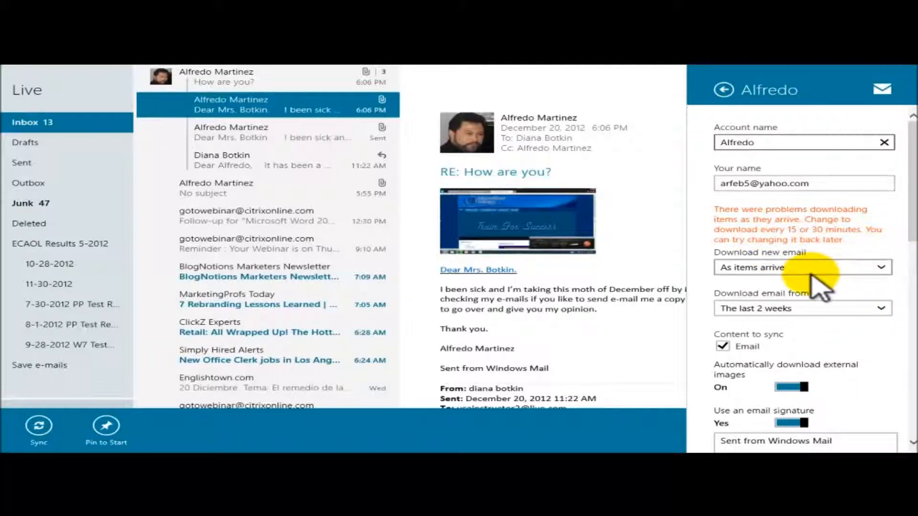
click(882, 271)
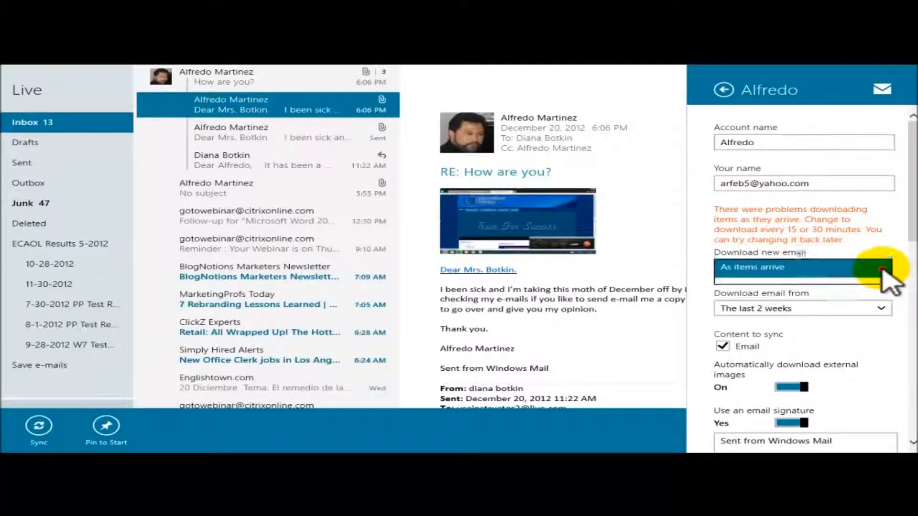
click(789, 286)
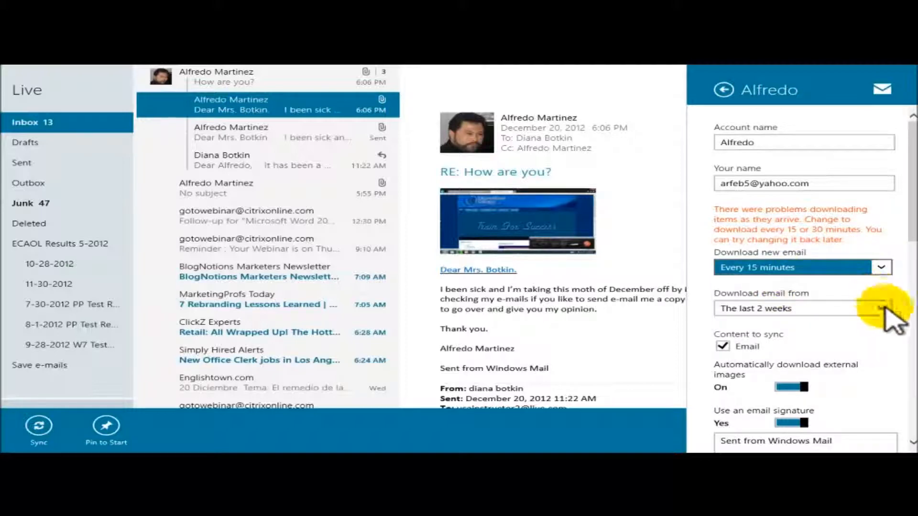
scroll(899, 335, down, 10)
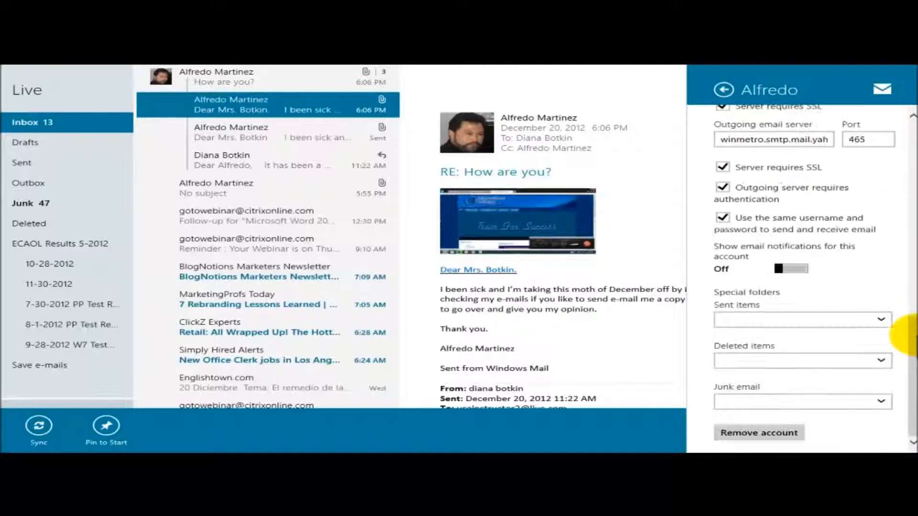
scroll(908, 335, up, 10)
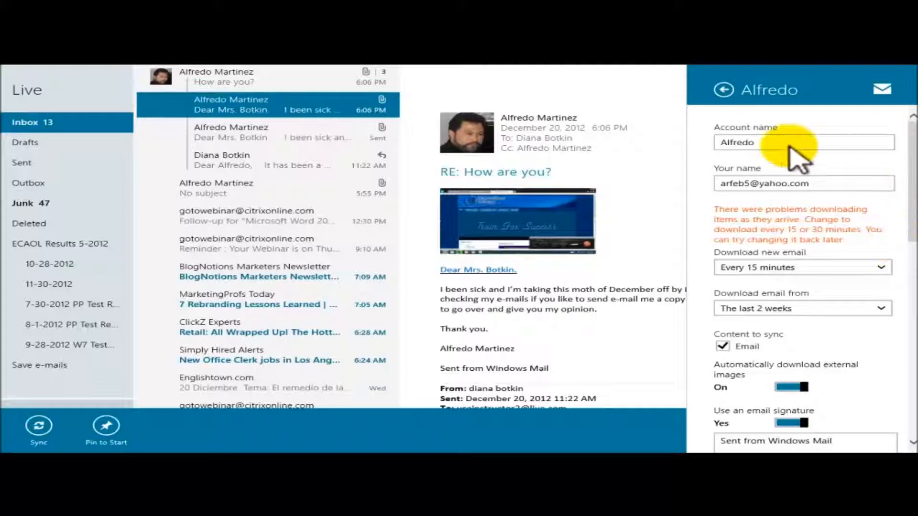
click(724, 91)
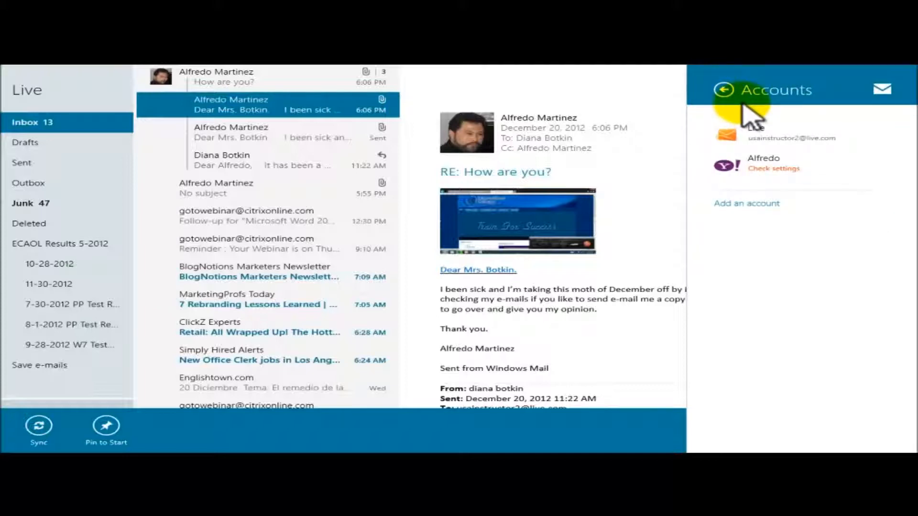
click(723, 90)
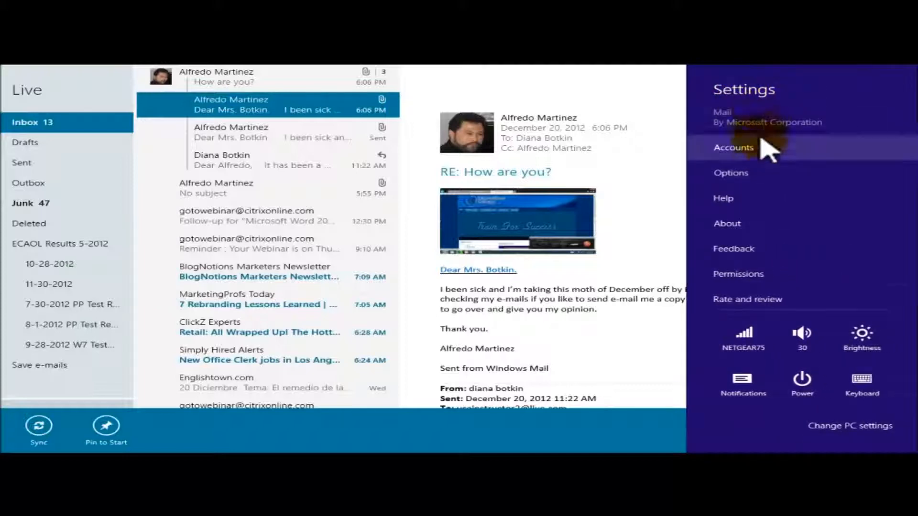
click(601, 78)
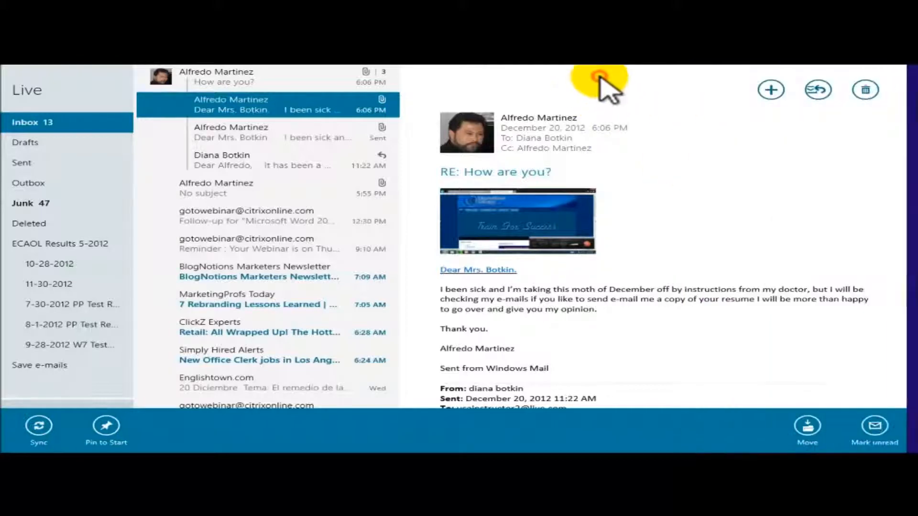
Start forwarding the 'RE: How are you?' message with its picture
click(288, 109)
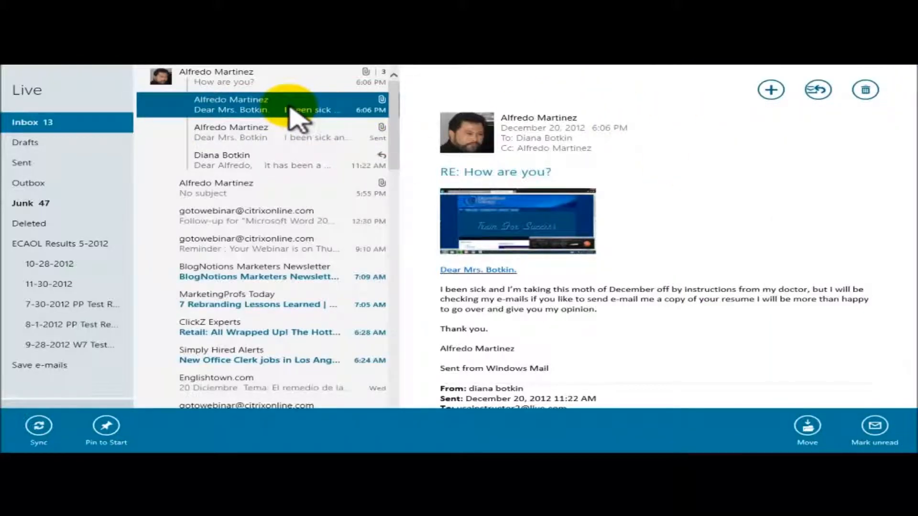
click(820, 91)
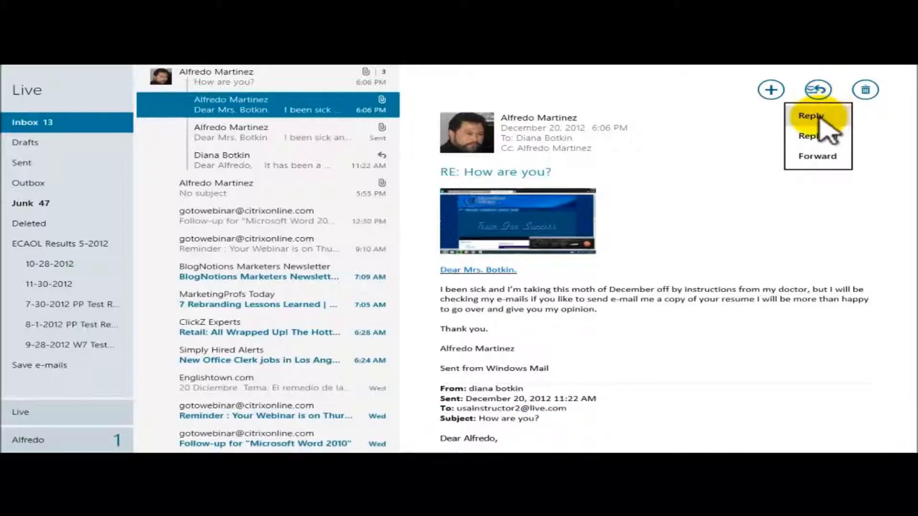
click(819, 156)
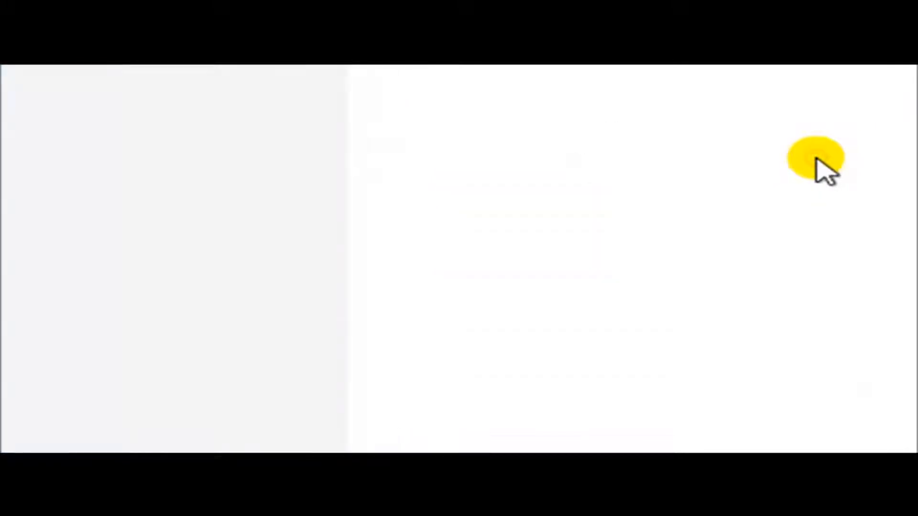
Address the forward to the suggested Yahoo contact and place the cursor in the body
click(144, 143)
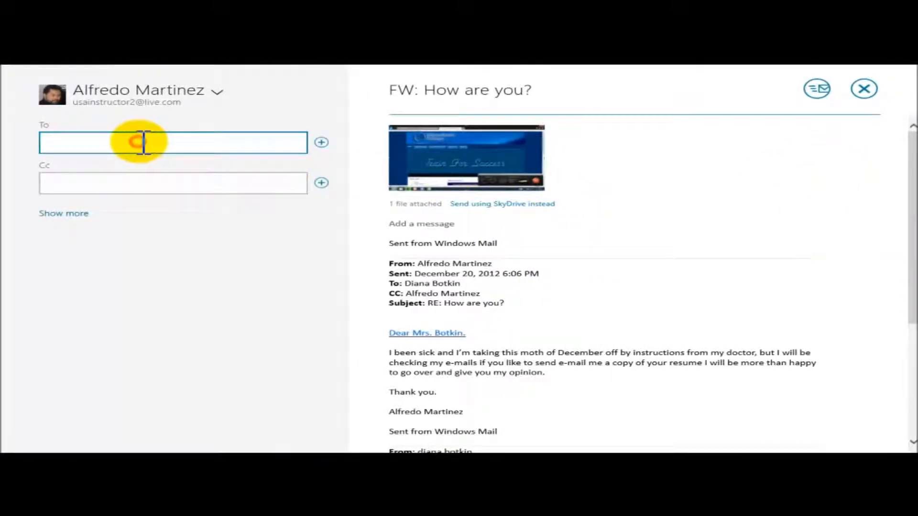
text(arfe)
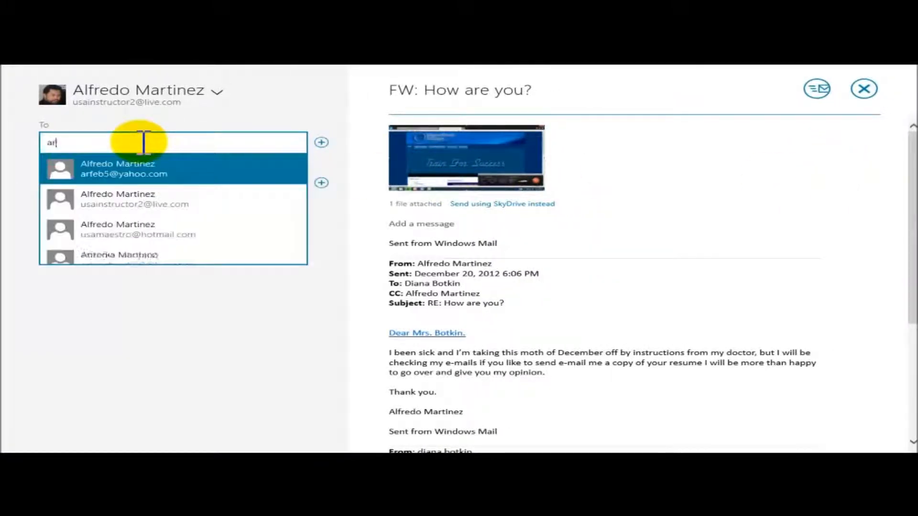
click(143, 173)
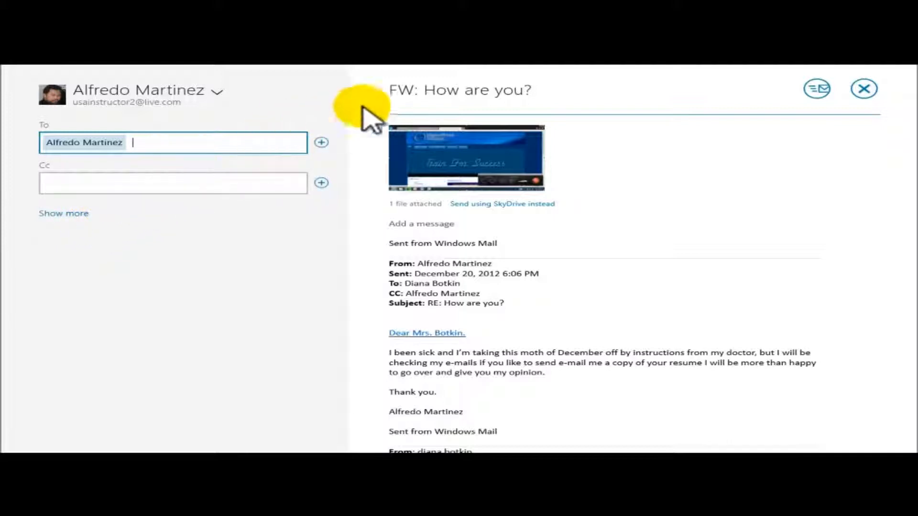
click(407, 100)
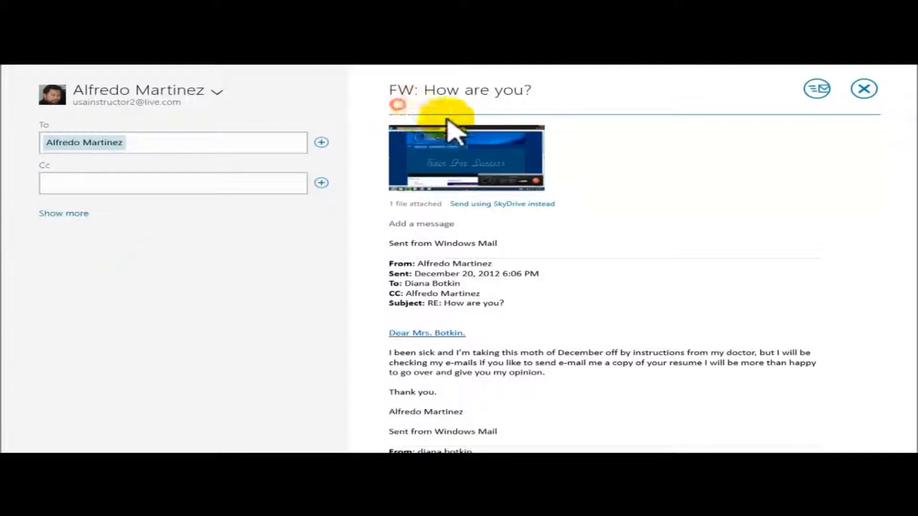
scroll(528, 277, down, 5)
click(518, 306)
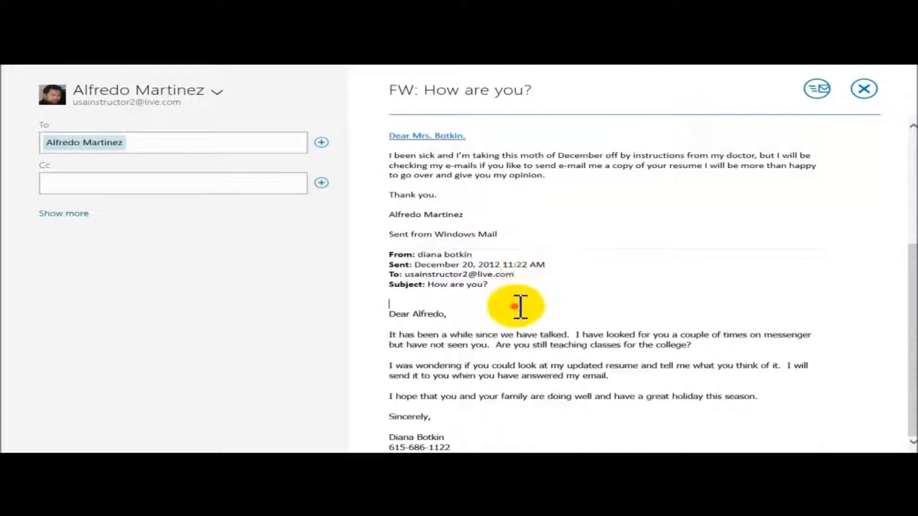
scroll(542, 295, up, 5)
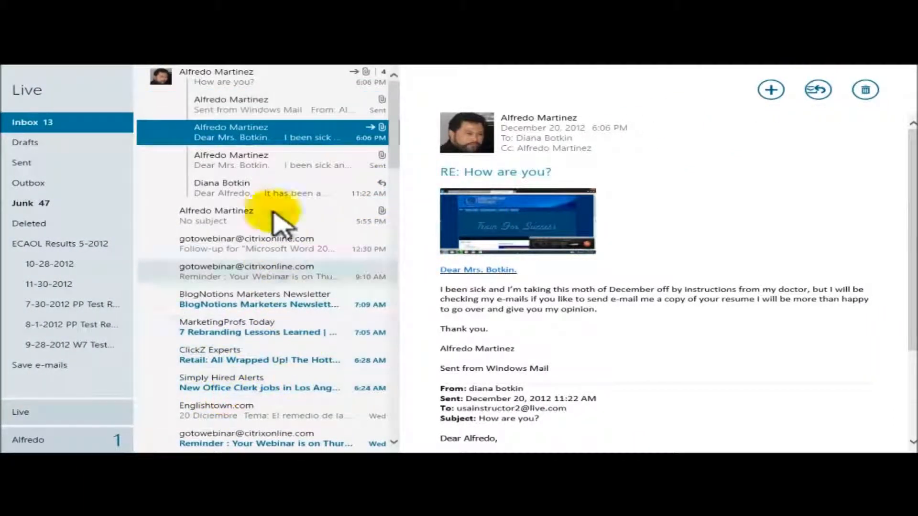
Open the No subject message in the Live inbox, then switch to the Yahoo account's Inbox
click(268, 79)
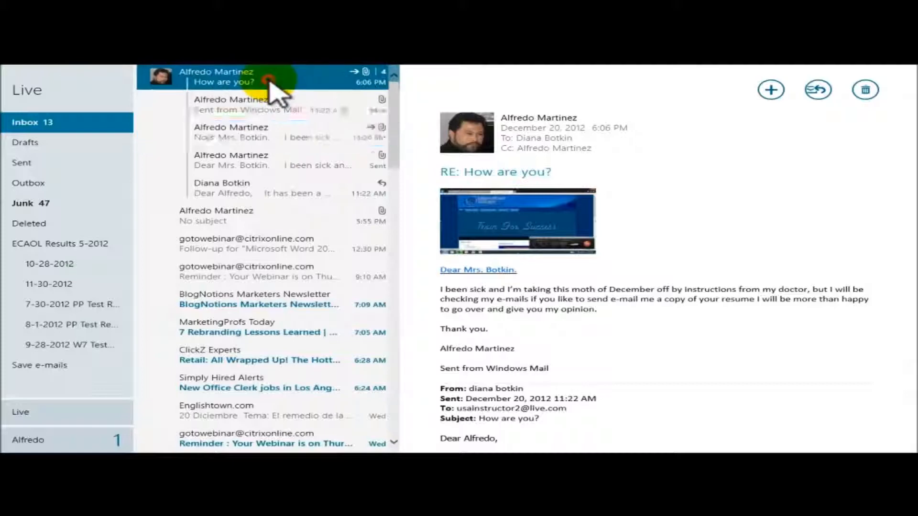
click(239, 102)
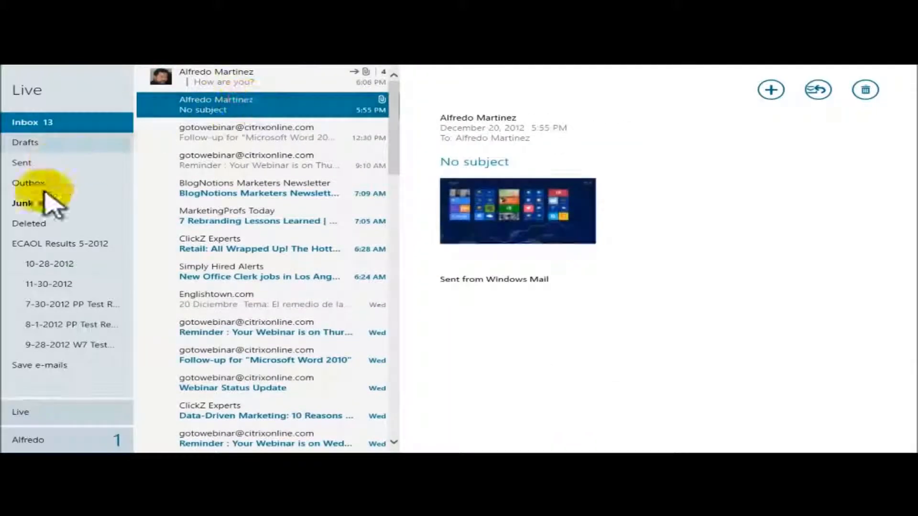
click(31, 441)
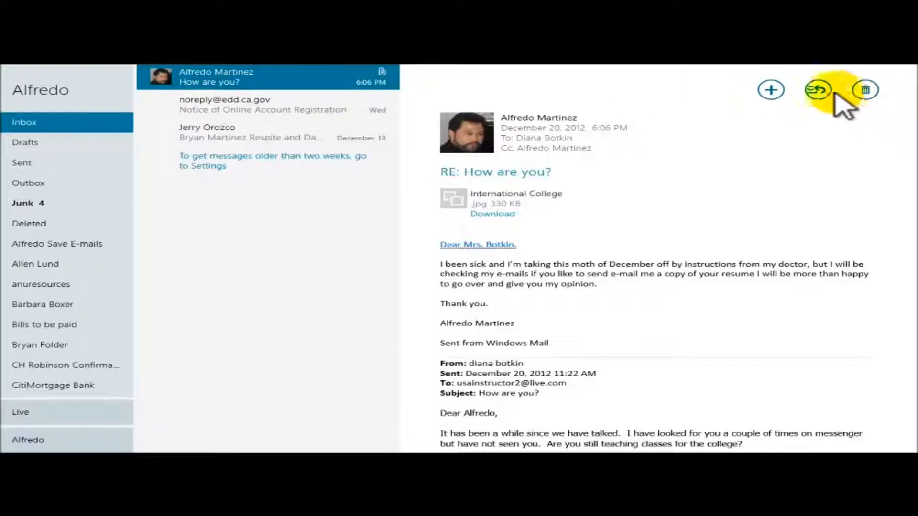
Check the response options and the save e-mails folder, then return to the Inbox
click(818, 90)
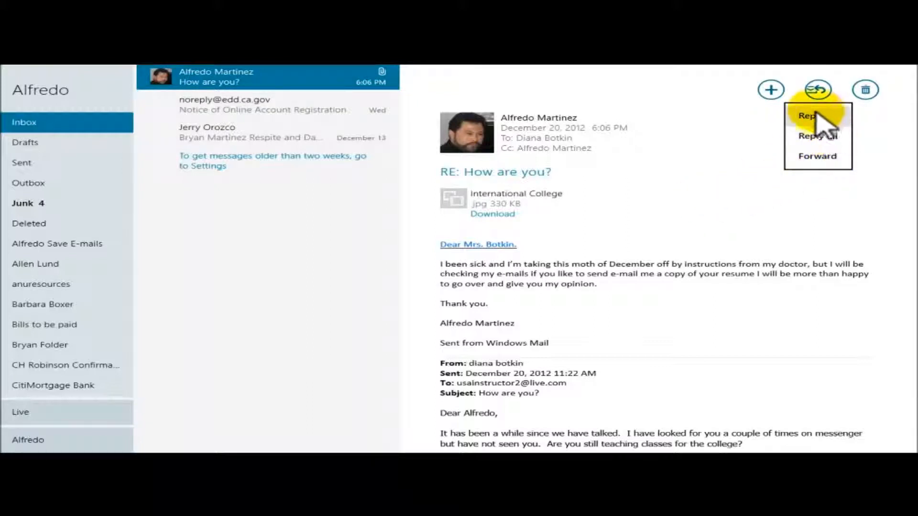
click(752, 194)
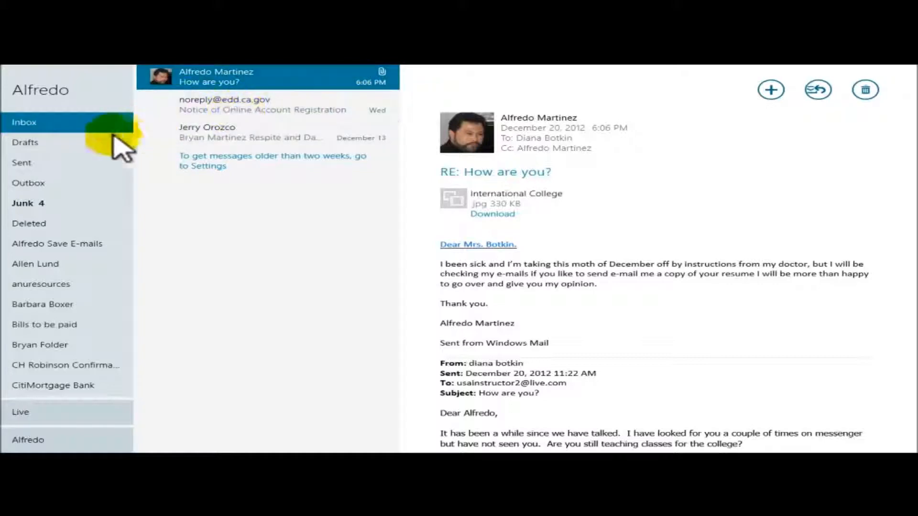
click(26, 125)
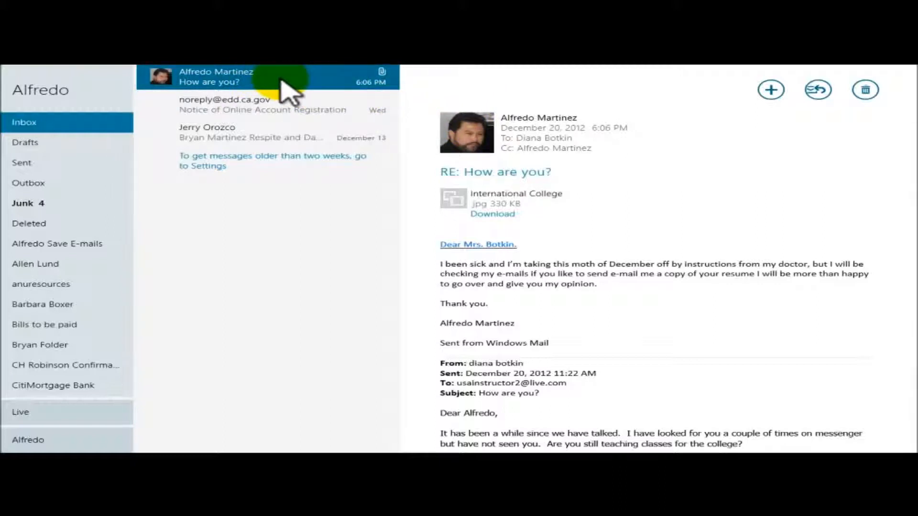
click(51, 246)
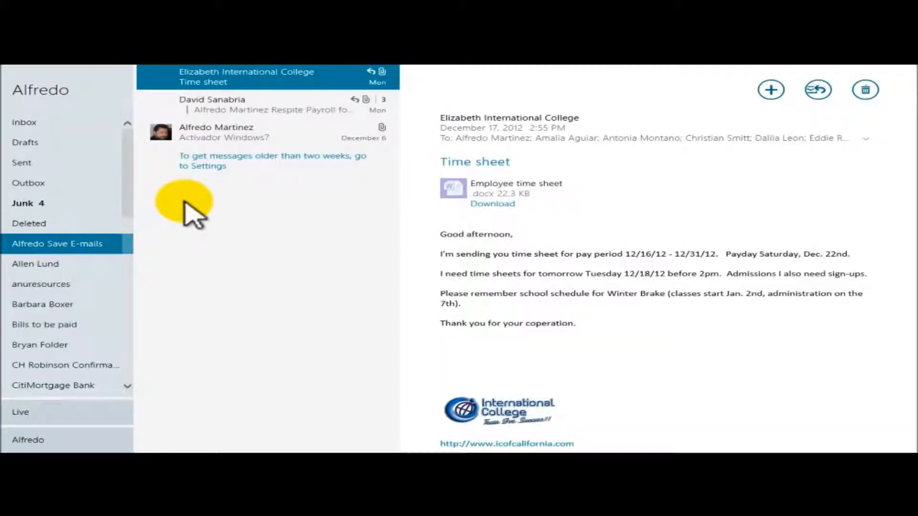
click(38, 122)
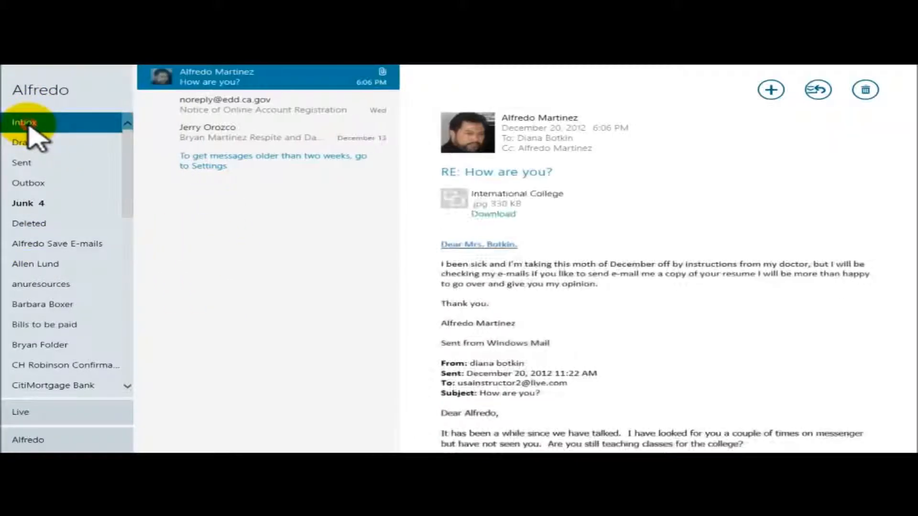
Move the 'RE: How are you?' message into the save e-mails folder and confirm it there
right_click(281, 84)
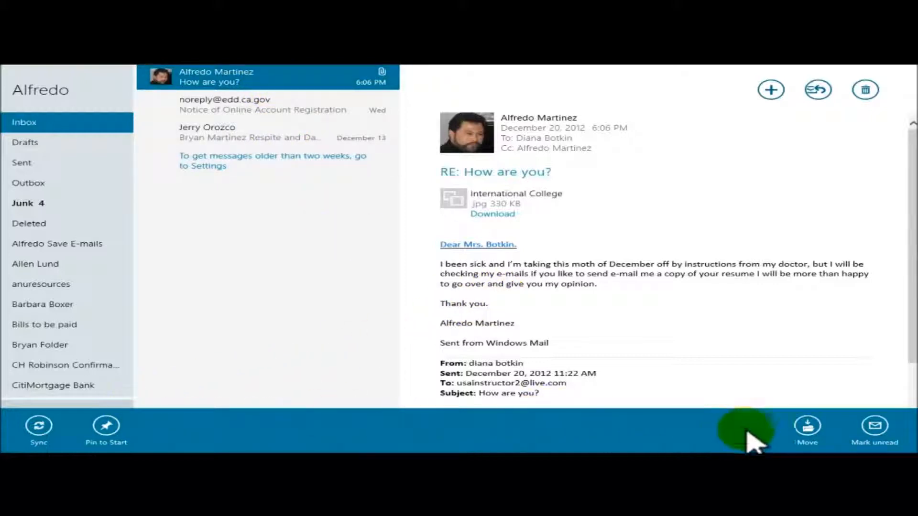
click(813, 427)
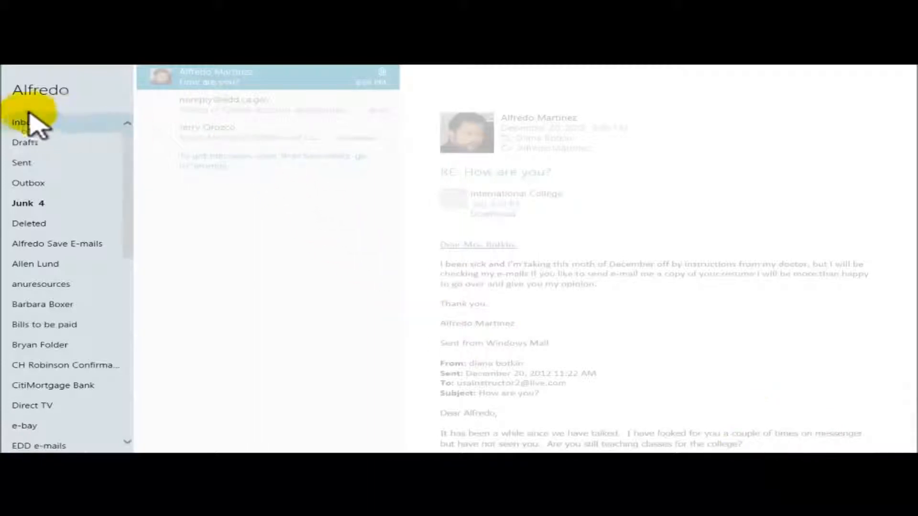
click(40, 245)
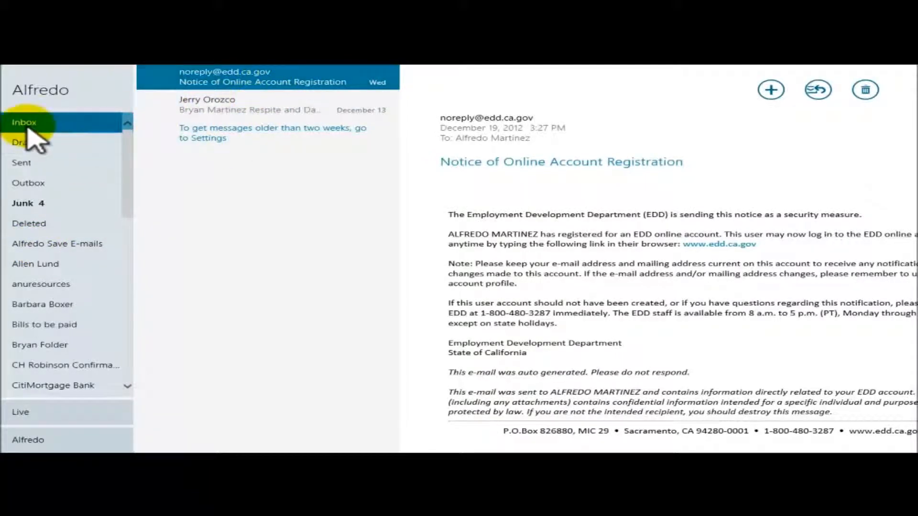
click(226, 79)
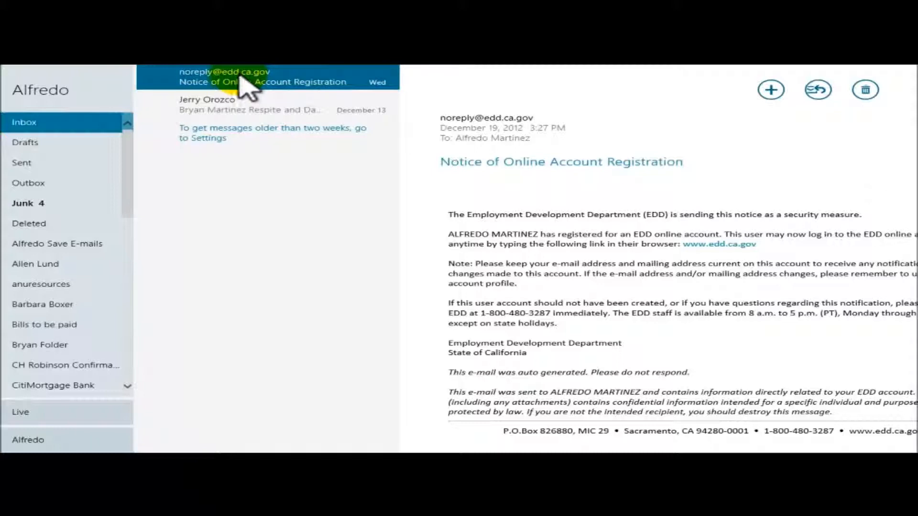
click(43, 243)
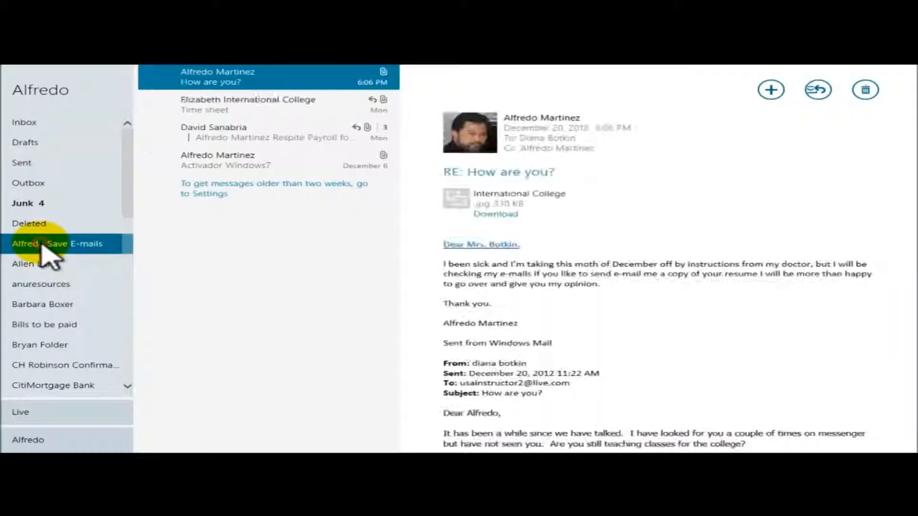
click(242, 82)
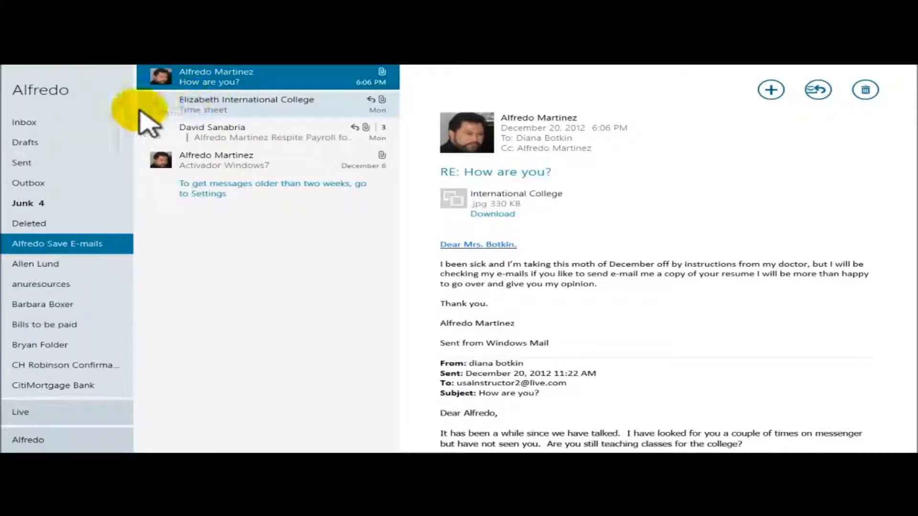
click(50, 413)
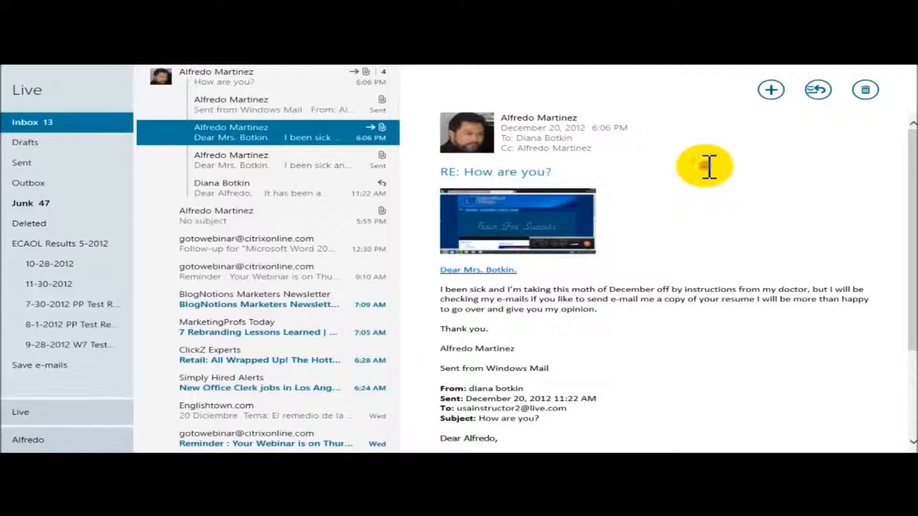
Start a new message sent from the Yahoo account and begin typing the Gmail recipient address
click(264, 82)
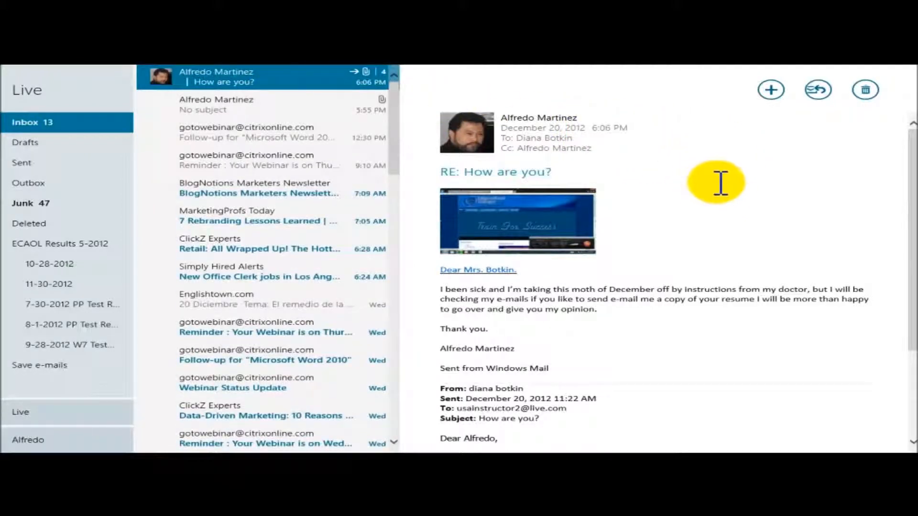
click(772, 90)
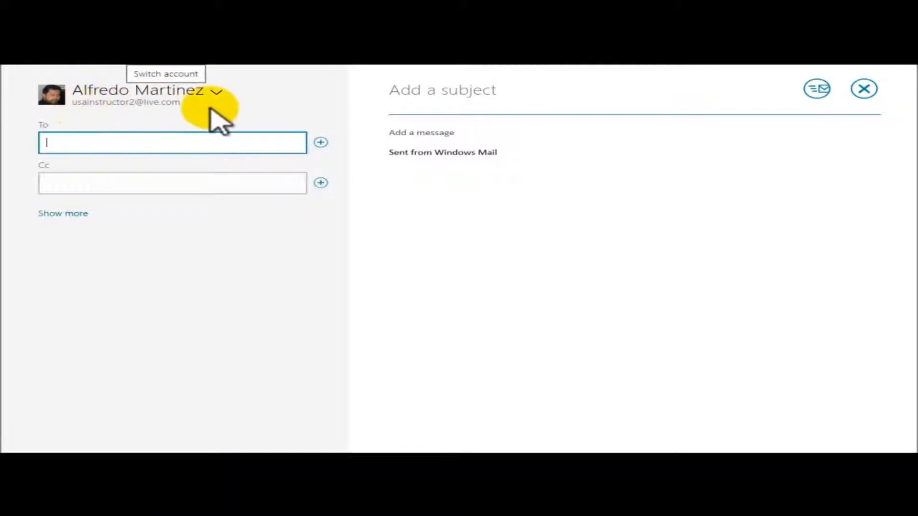
click(218, 92)
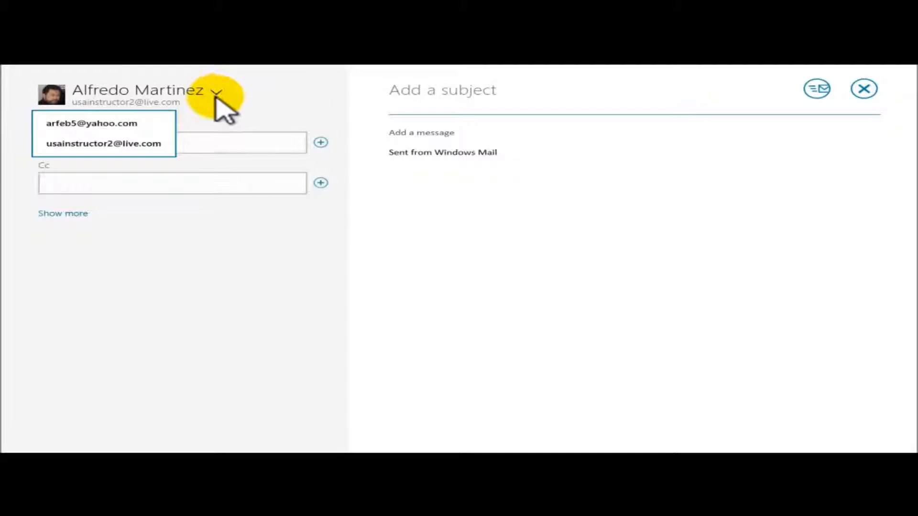
click(86, 125)
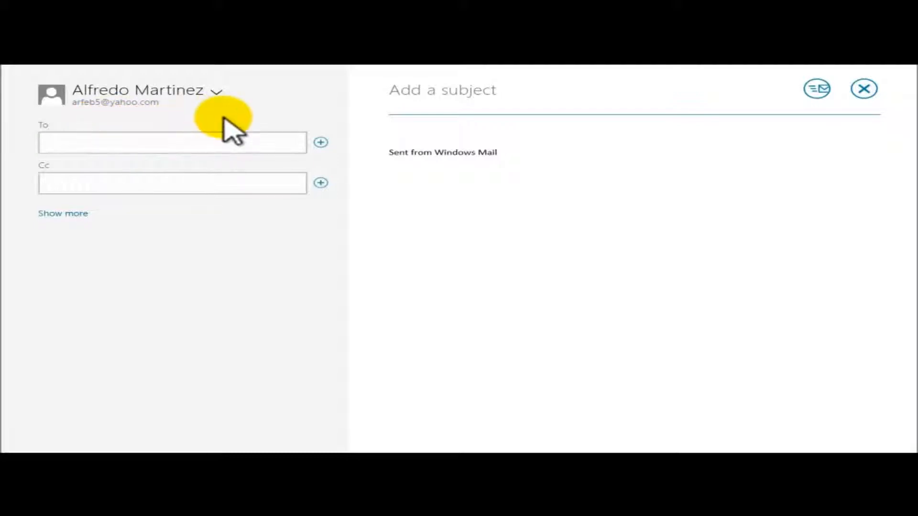
click(97, 144)
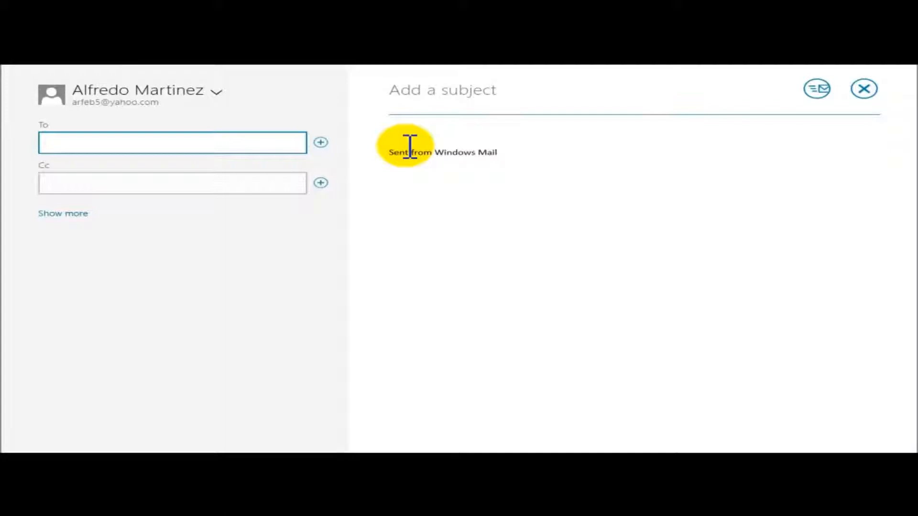
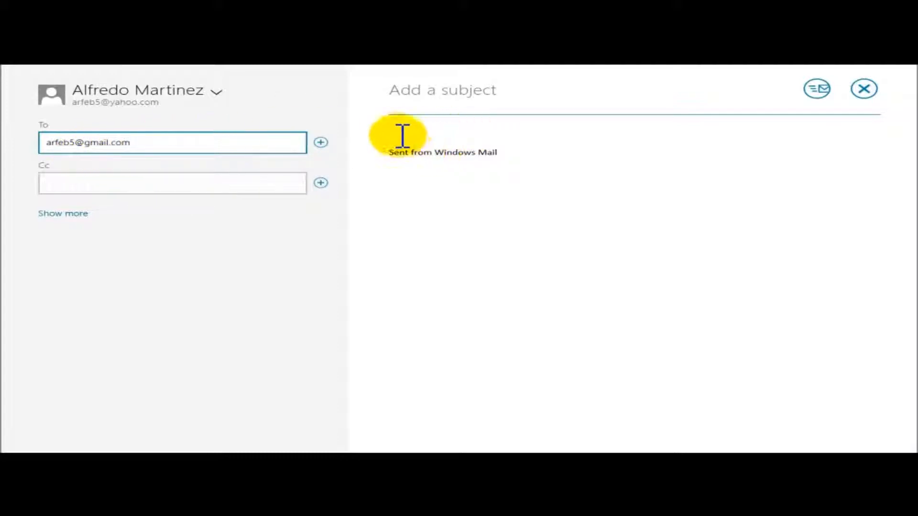
Write a greeting and a line asking about the last seminar, correcting the misspelling to 'everything'
click(401, 133)
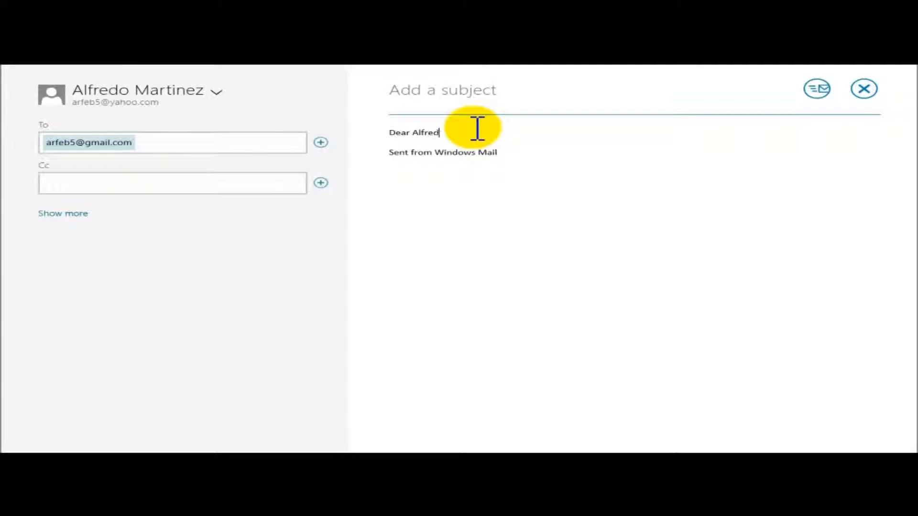
key(Return)
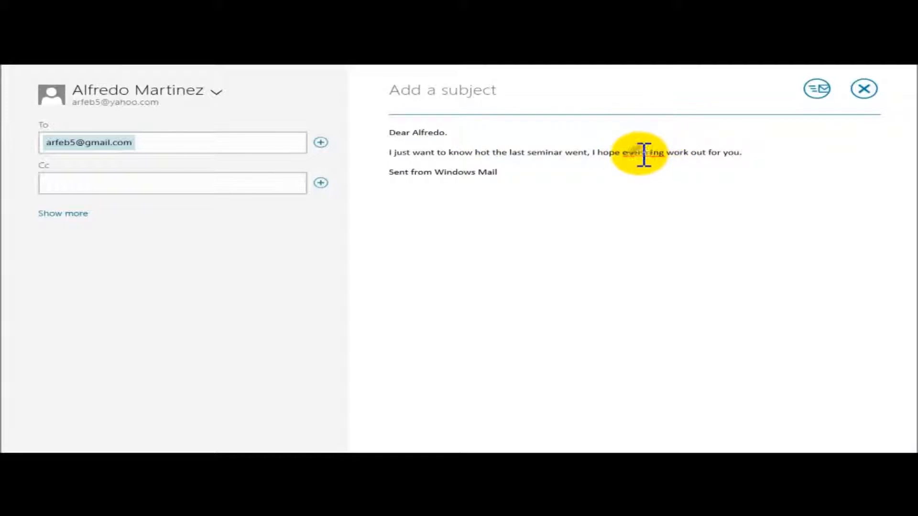
right_click(643, 154)
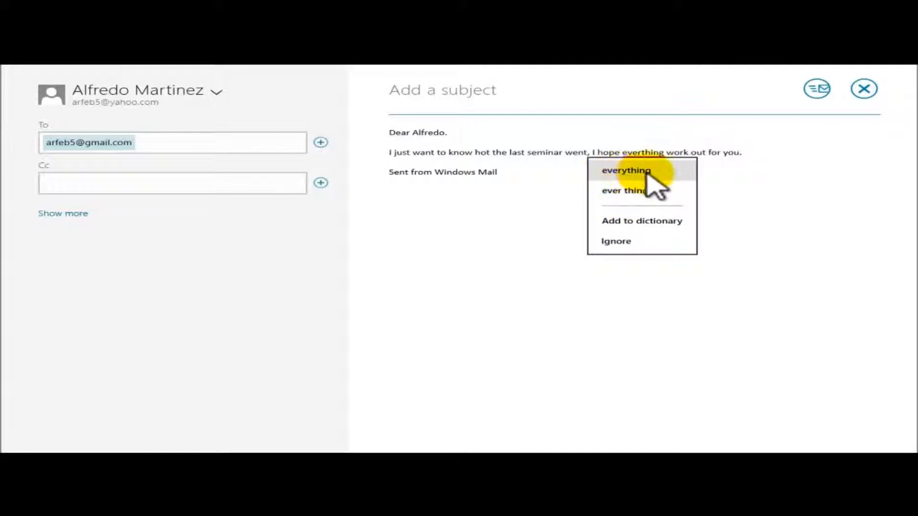
click(630, 172)
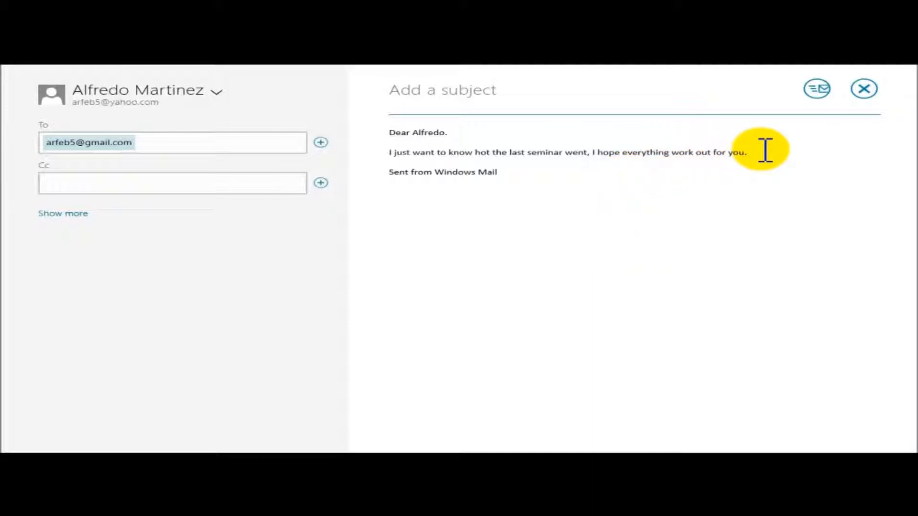
Save the unfinished seminar message as a draft and close the Mail app
right_click(659, 205)
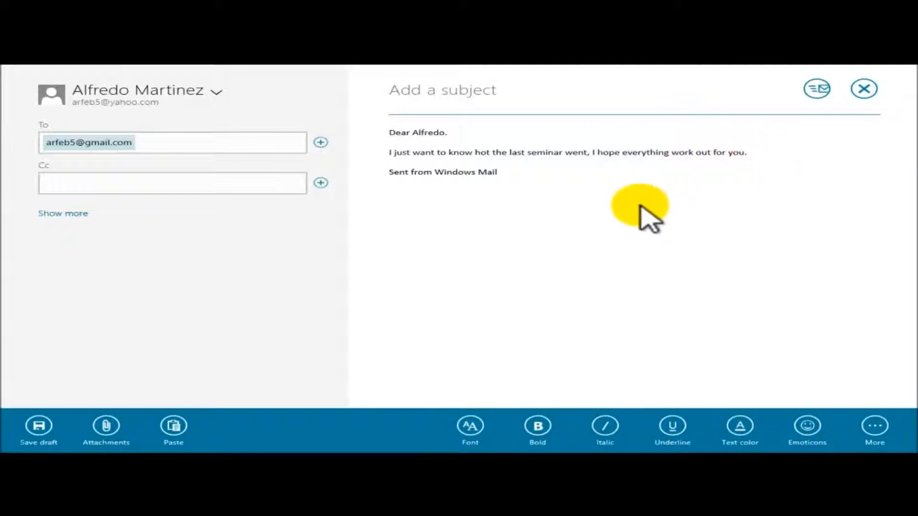
click(645, 206)
right_click(654, 207)
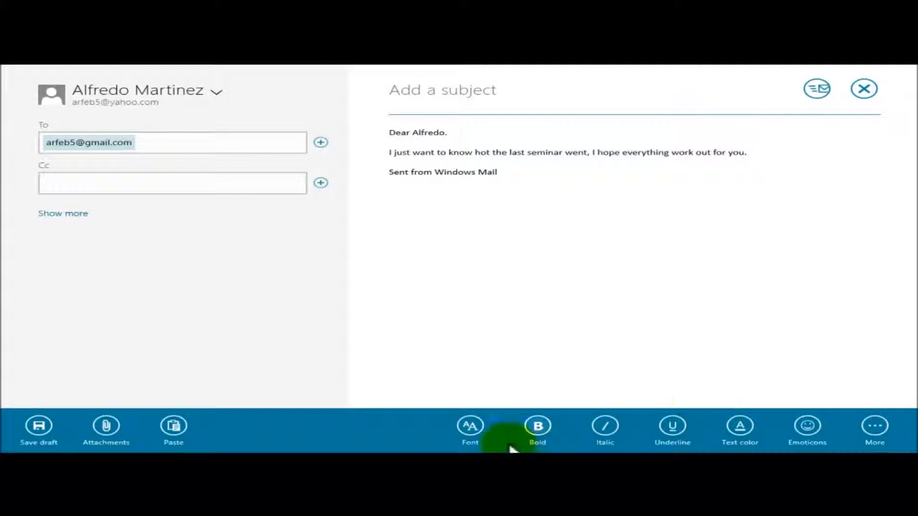
click(552, 229)
right_click(550, 229)
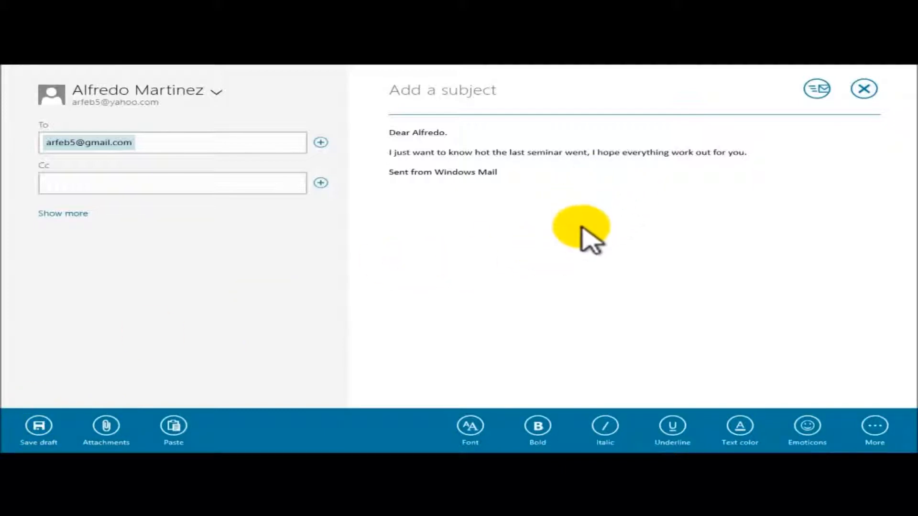
click(775, 152)
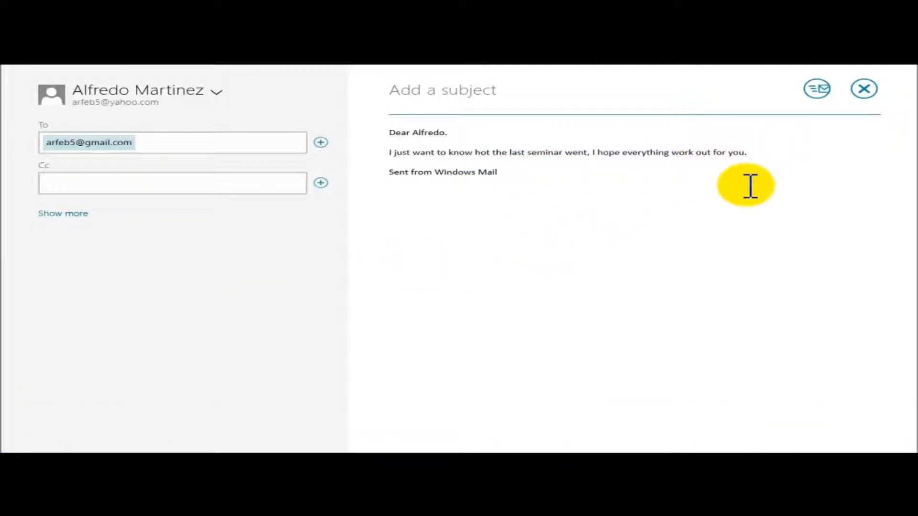
right_click(613, 273)
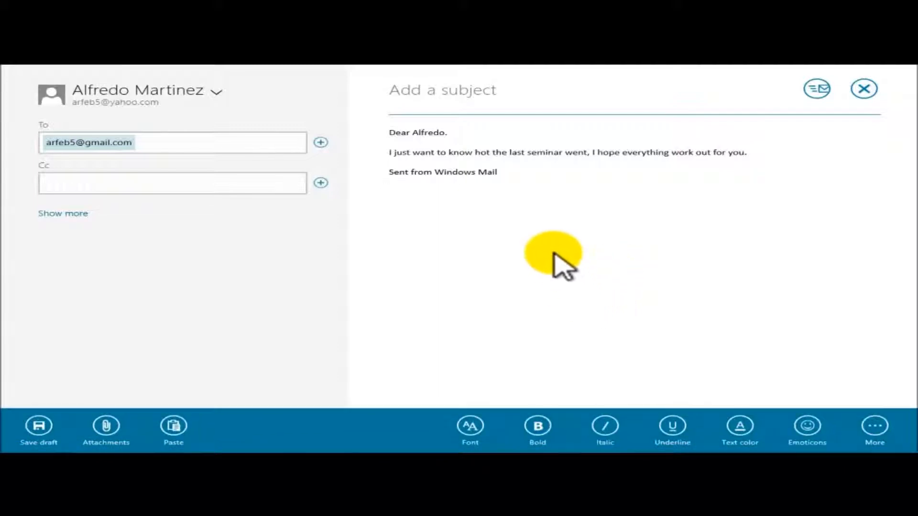
click(43, 431)
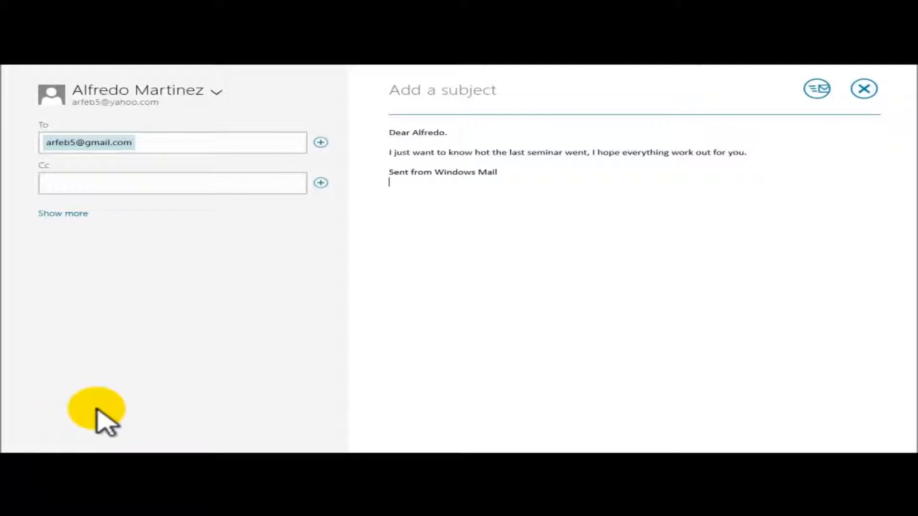
drag(490, 72, 500, 447)
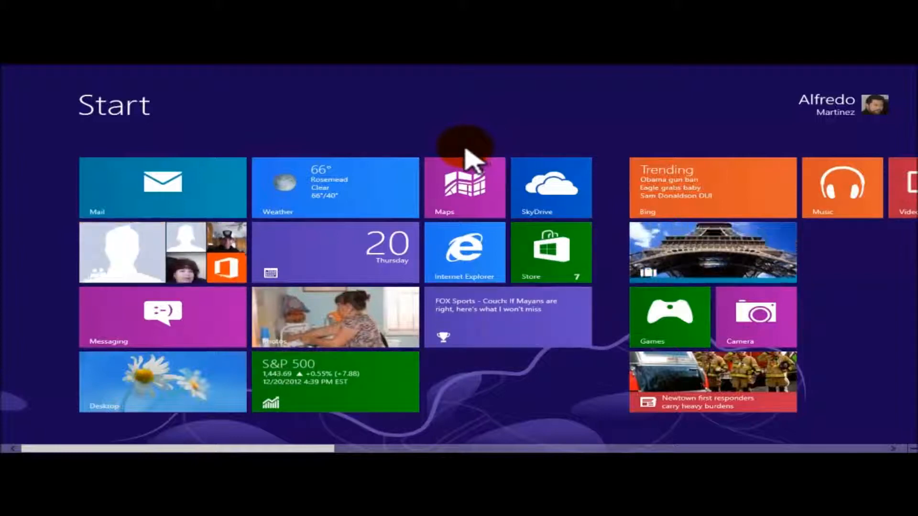
Reopen Mail and open the Yahoo account's Drafts folder holding the saved message
click(185, 199)
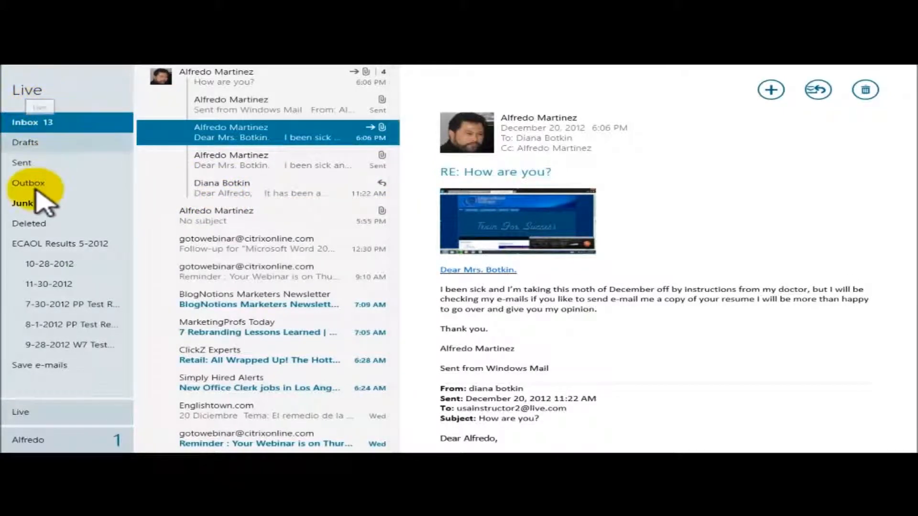
click(38, 440)
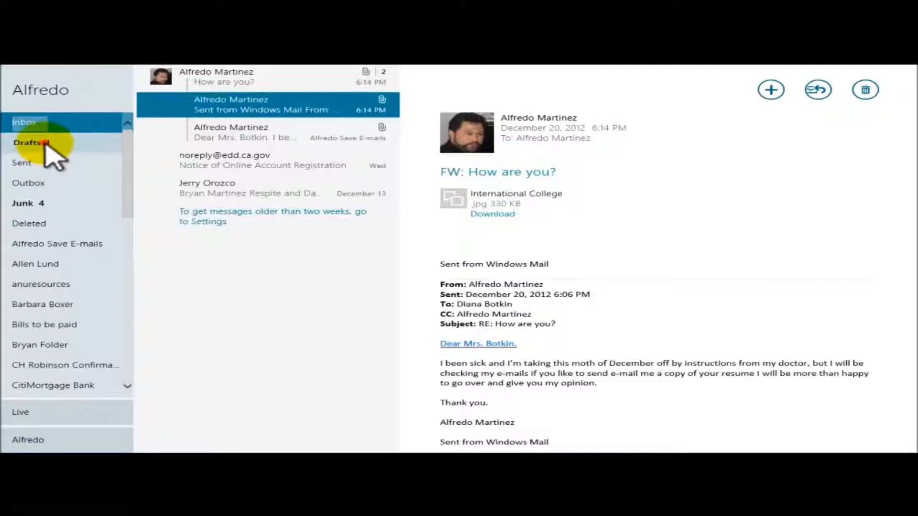
click(45, 143)
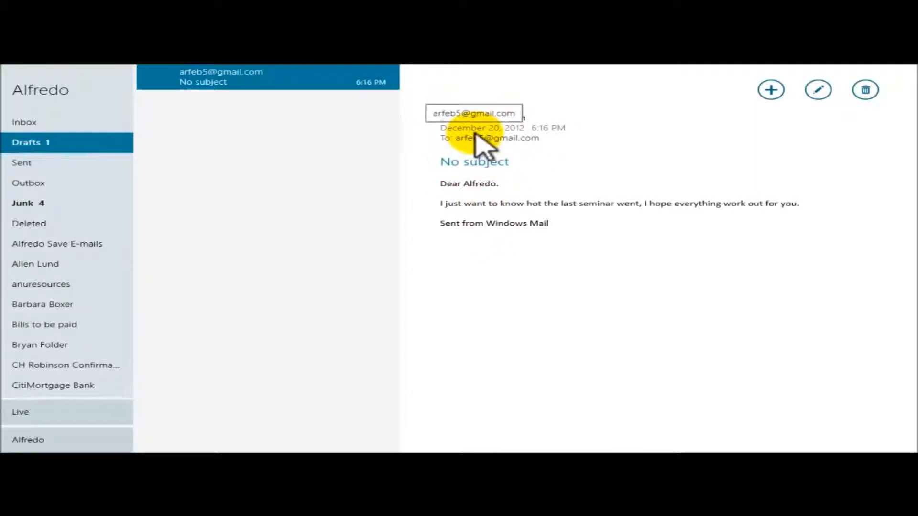
Reopen the seminar draft for editing and give it the subject 'How are you.'
click(820, 90)
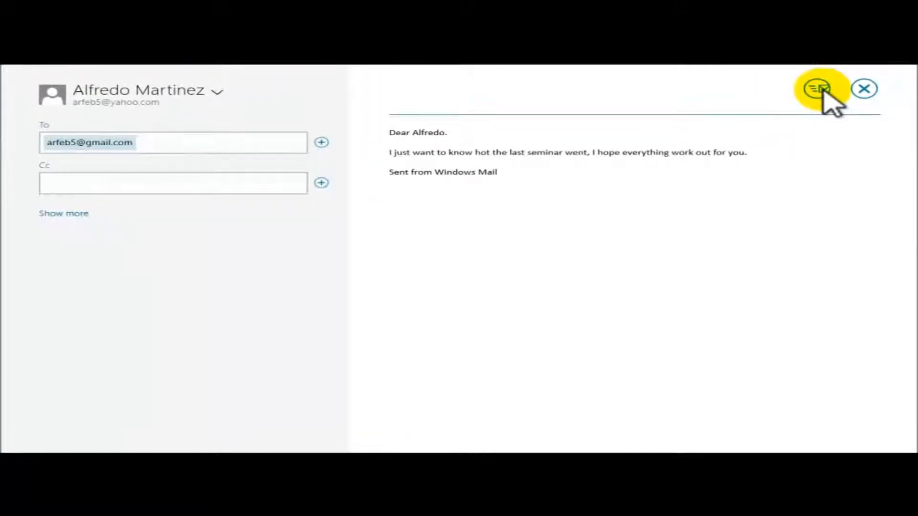
click(424, 91)
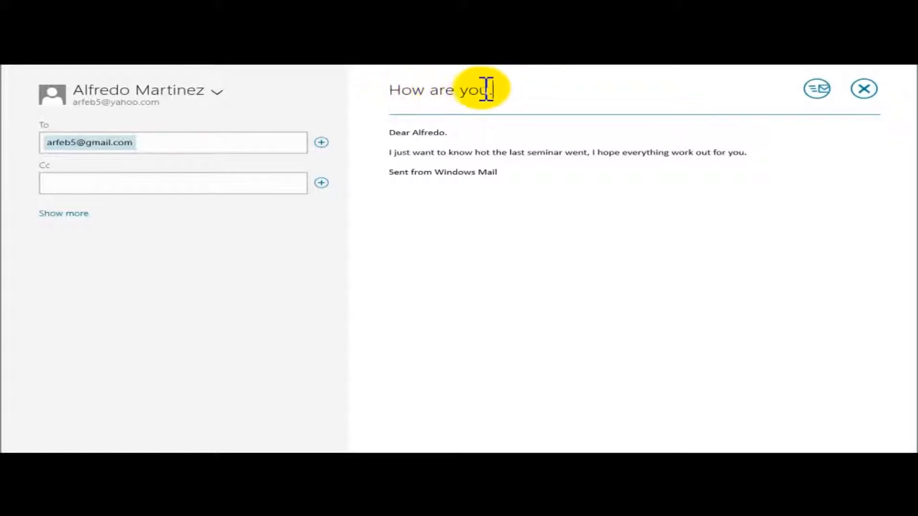
drag(501, 90, 392, 93)
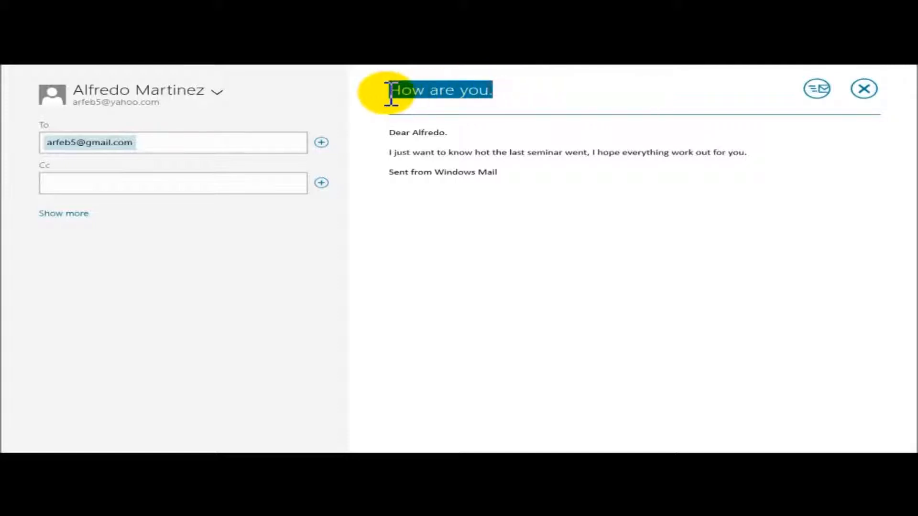
click(513, 91)
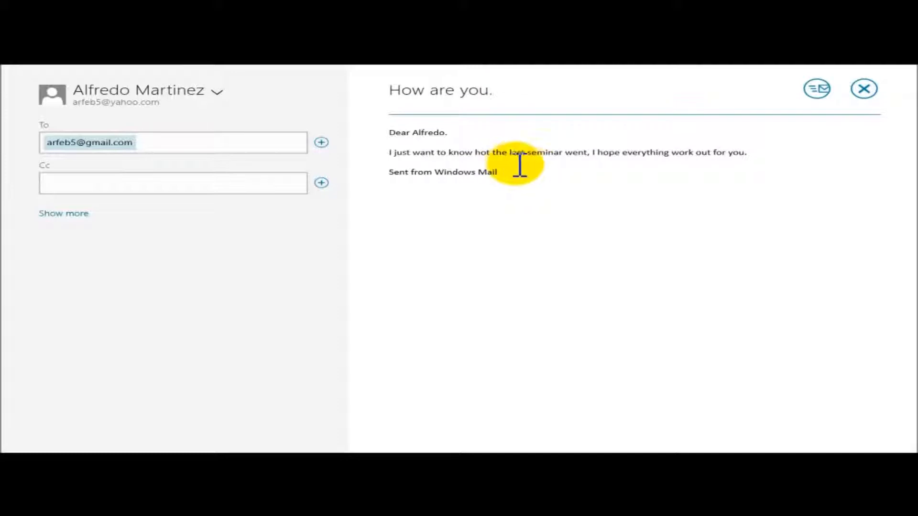
click(541, 168)
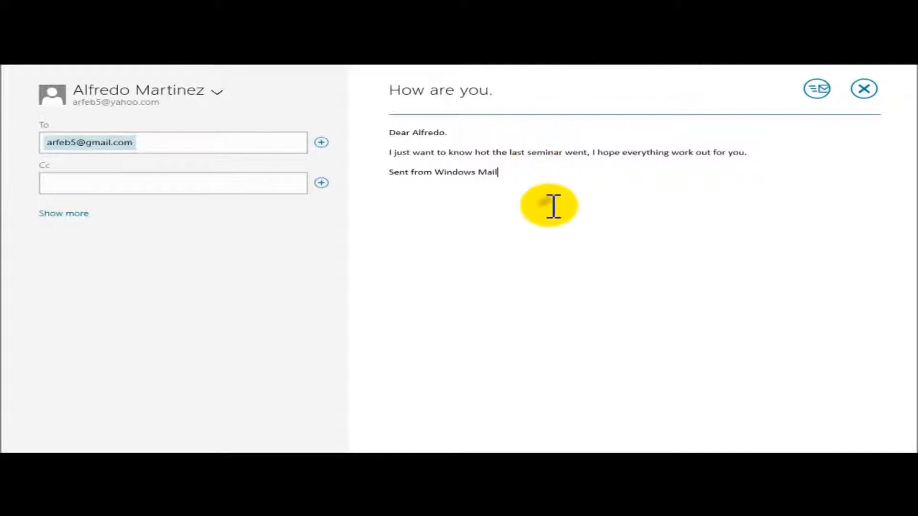
right_click(553, 206)
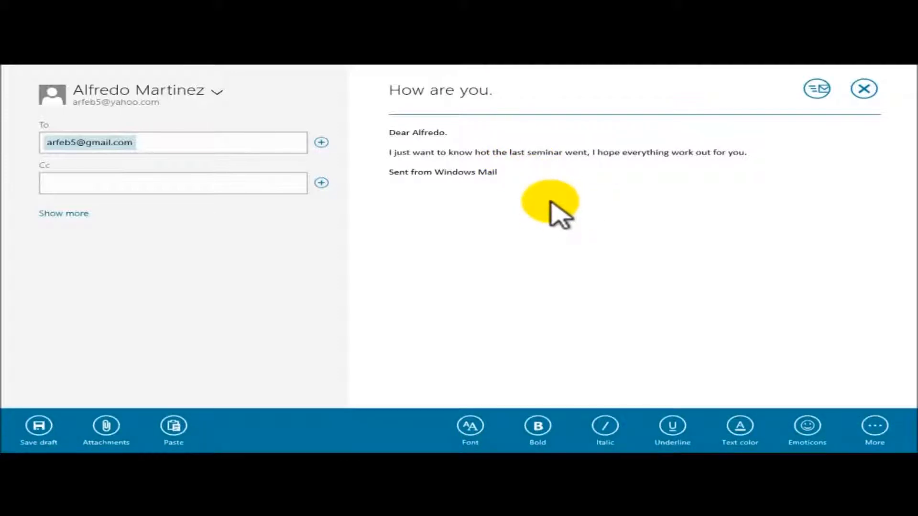
Attach the windows-8-screen picture from Pictures to the 'How are you.' draft
click(551, 203)
right_click(551, 205)
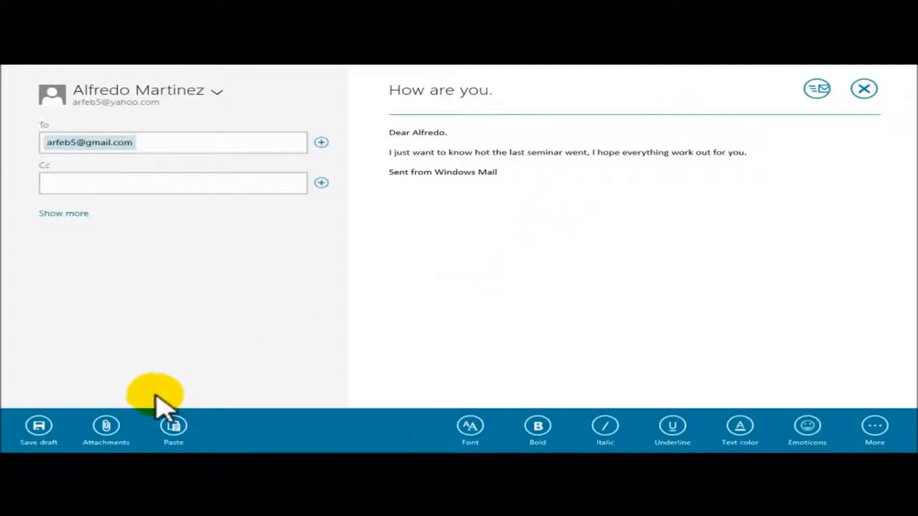
click(120, 433)
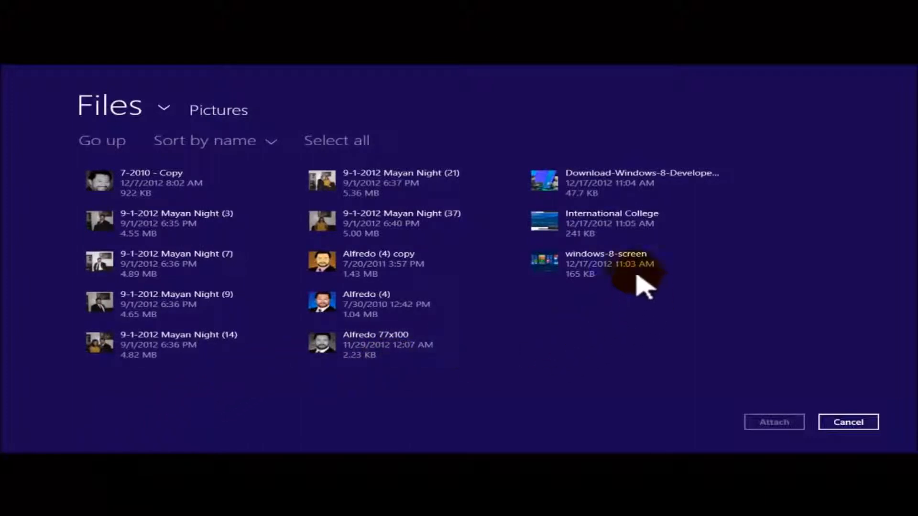
click(591, 262)
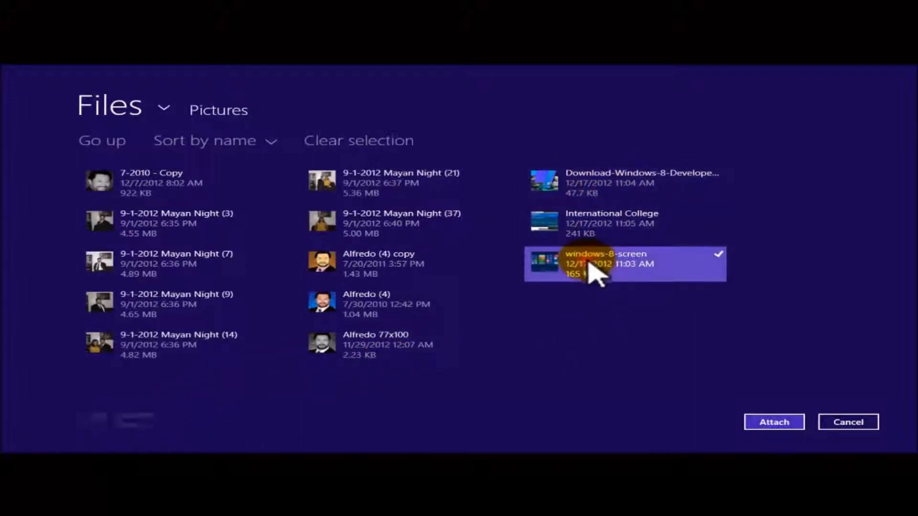
click(774, 422)
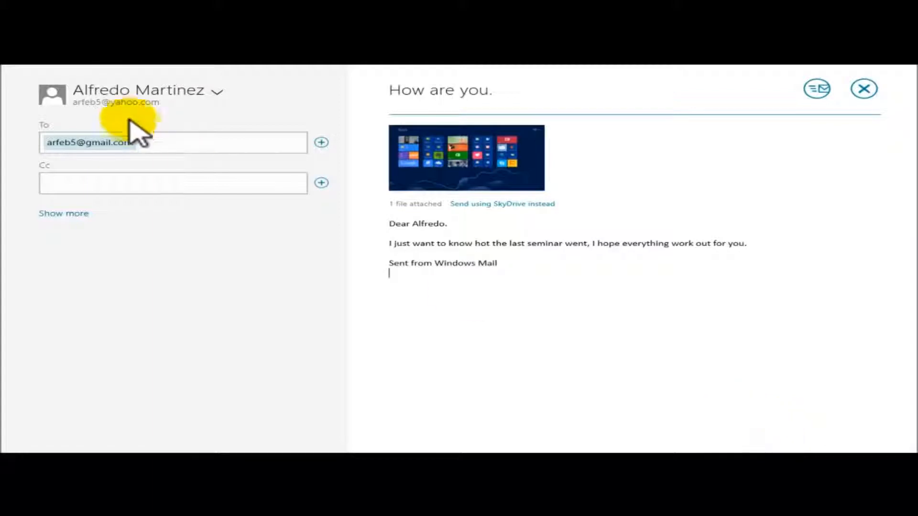
Send the message, confirm Drafts is empty and Sent holds it, then return to Inbox
click(819, 94)
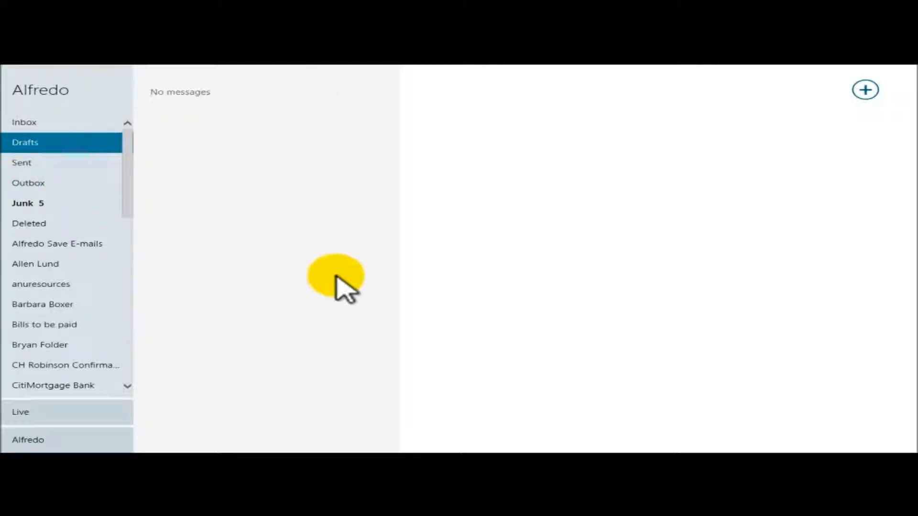
click(40, 123)
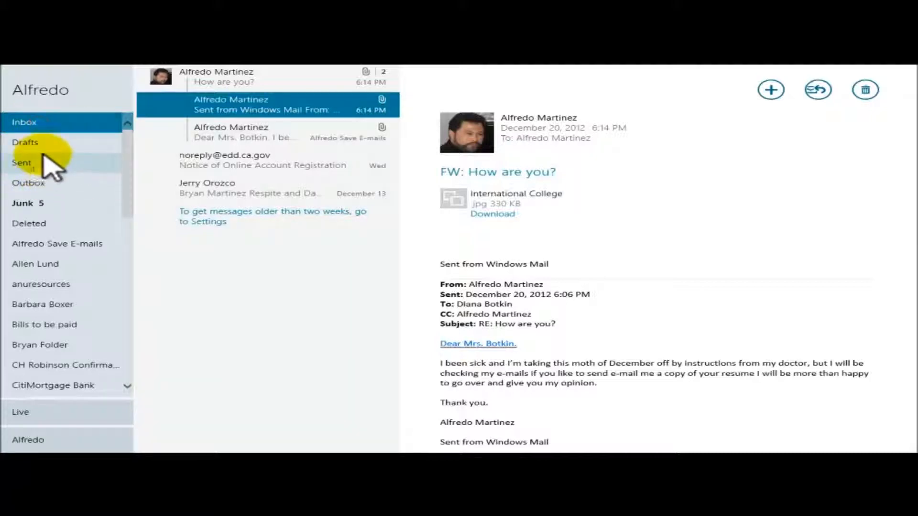
click(40, 145)
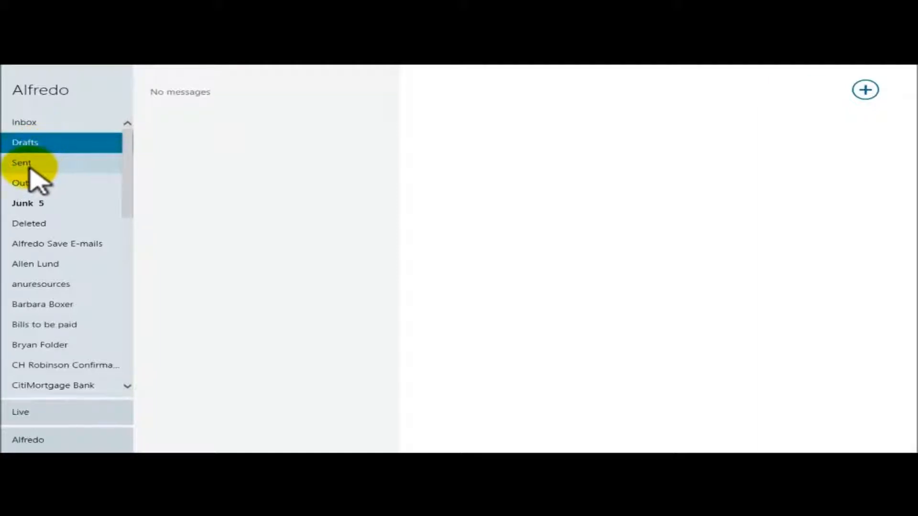
click(30, 163)
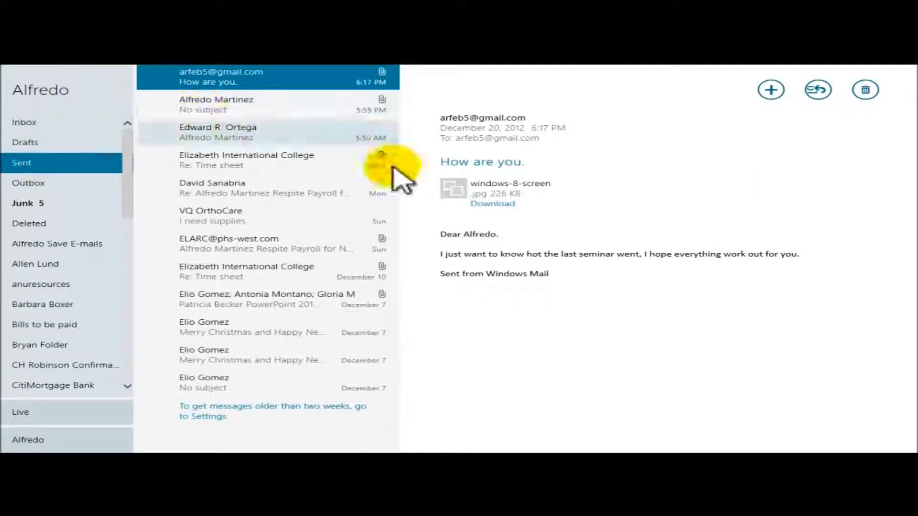
click(36, 122)
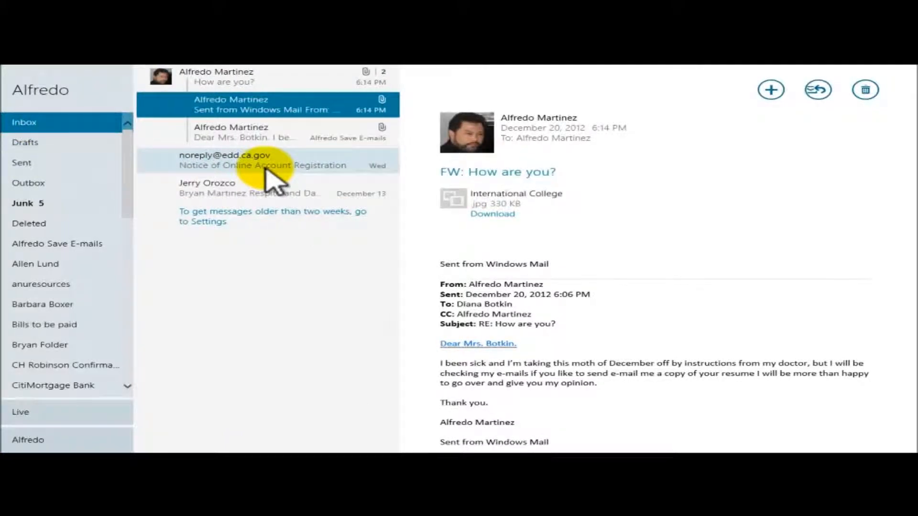
Rename the Yahoo account so its name ends in 'Yahoo e-mail', then switch to the Live mailbox
key(super+i)
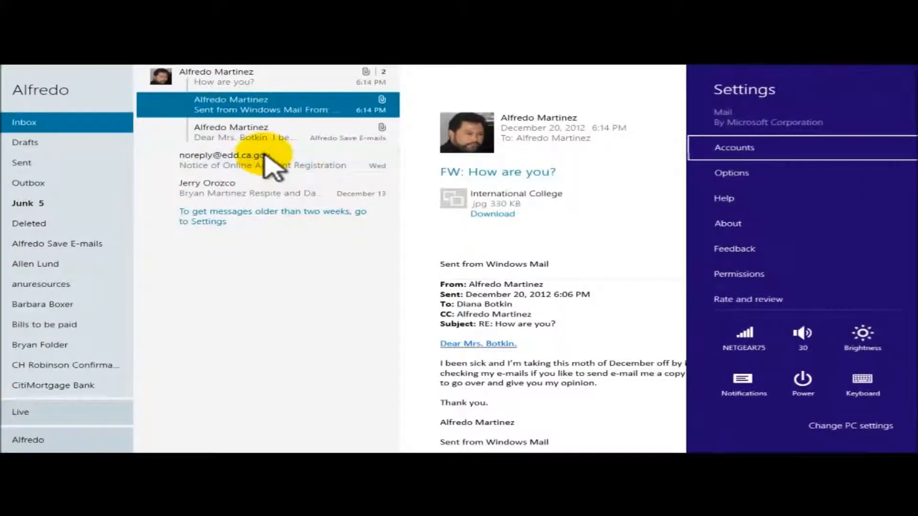
click(759, 149)
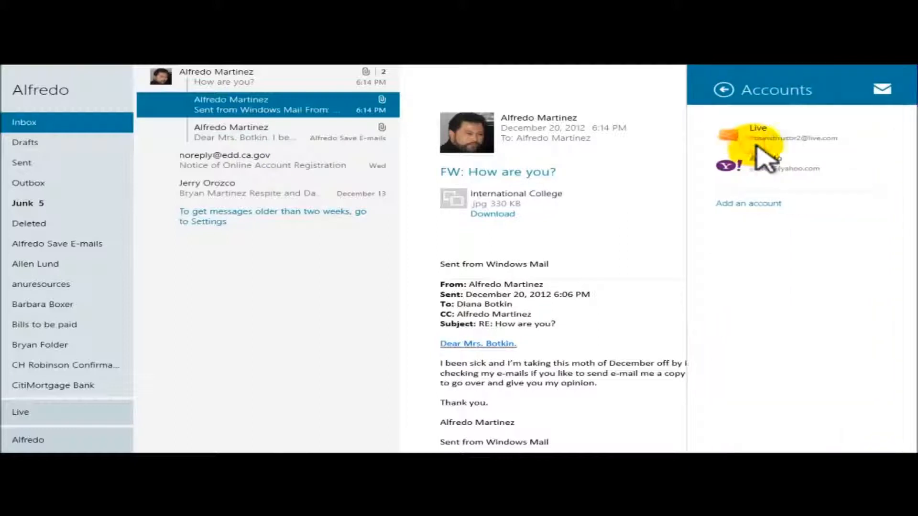
click(753, 166)
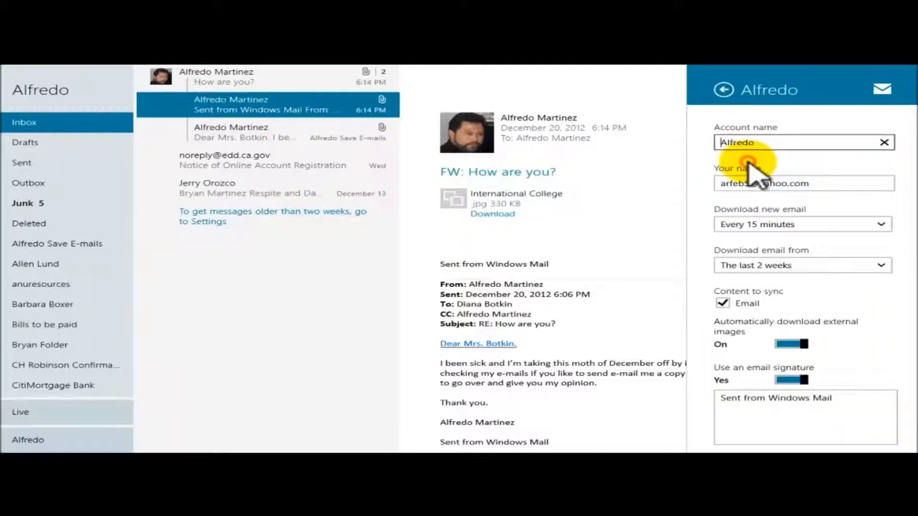
click(765, 142)
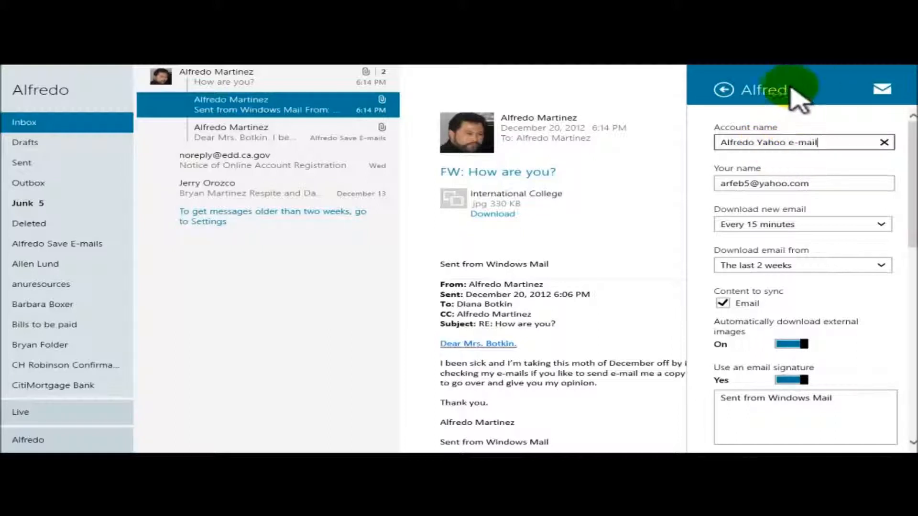
click(644, 92)
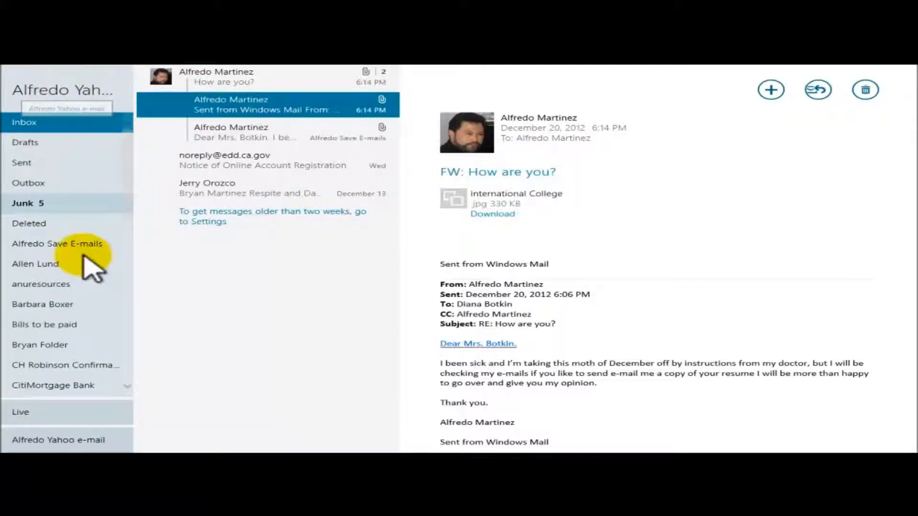
click(28, 415)
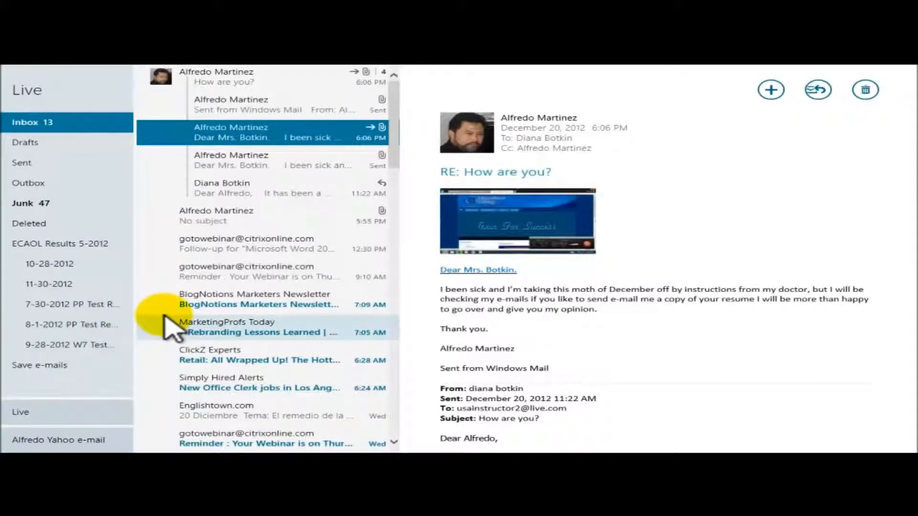
Rename the Live account to include its e-mail address, then return to the Yahoo mailbox
key(super+i)
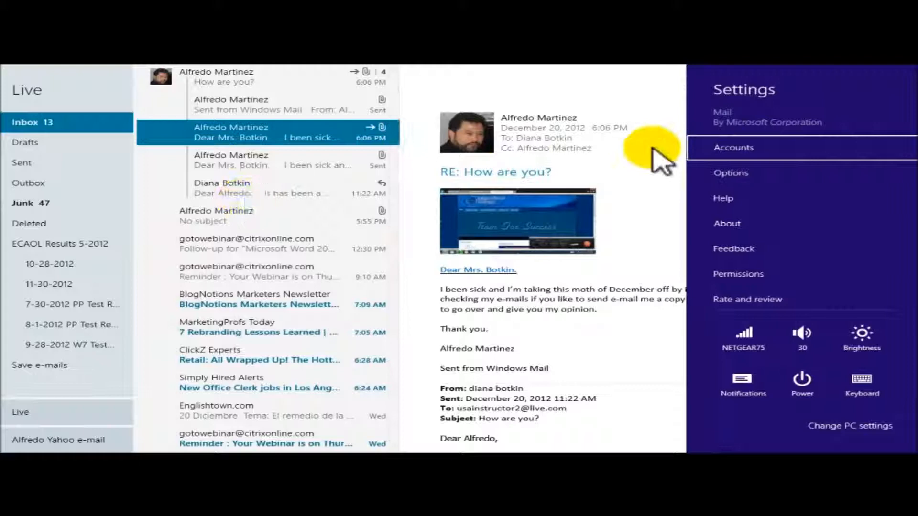
click(771, 150)
click(767, 134)
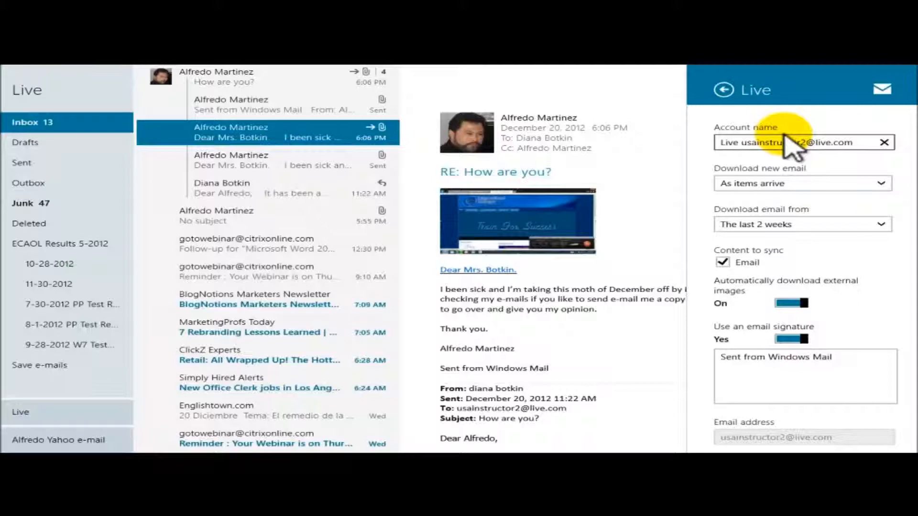
click(601, 82)
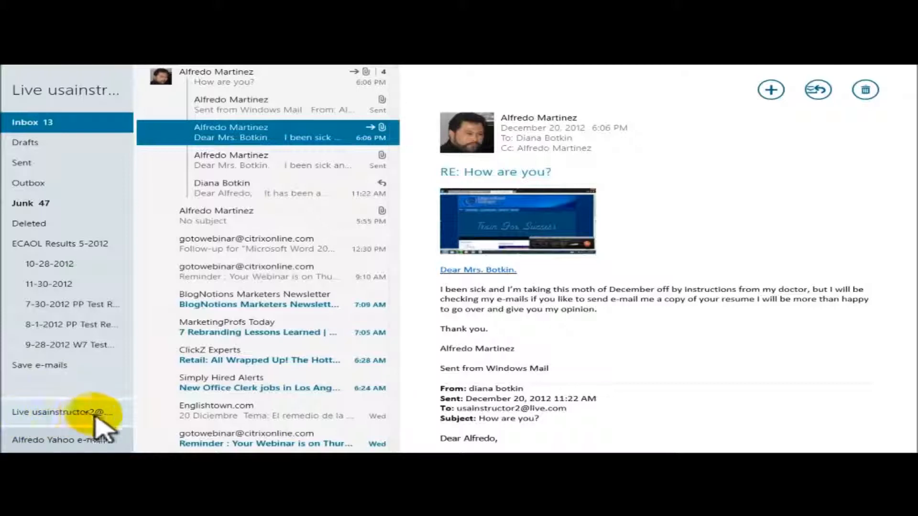
click(54, 441)
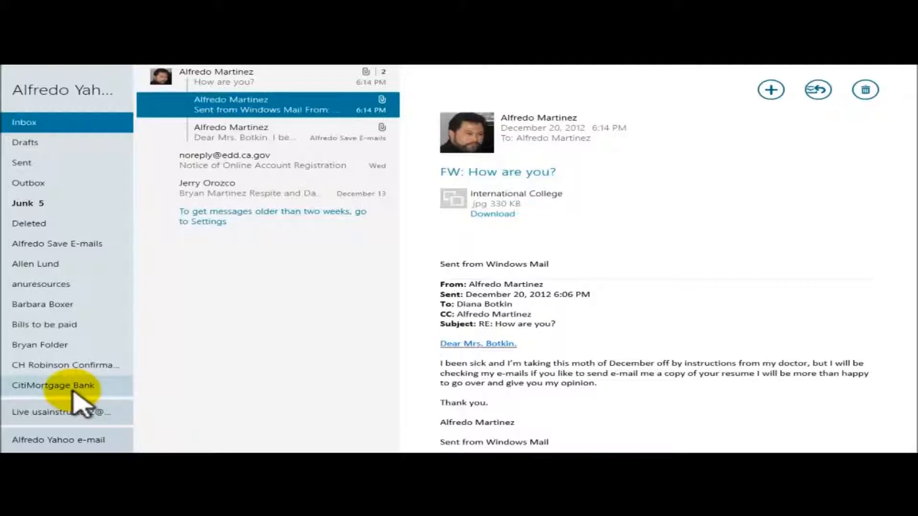
Close the Mail app to return to the Start screen
drag(495, 72, 522, 451)
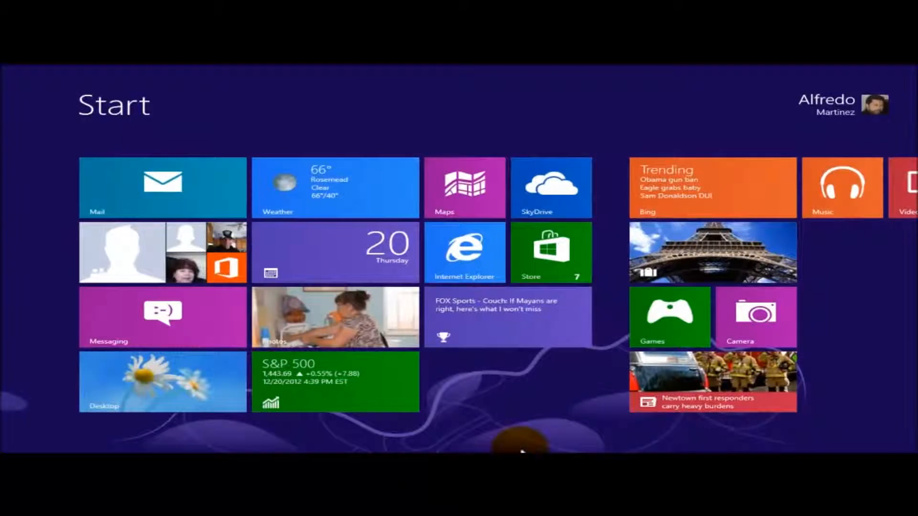